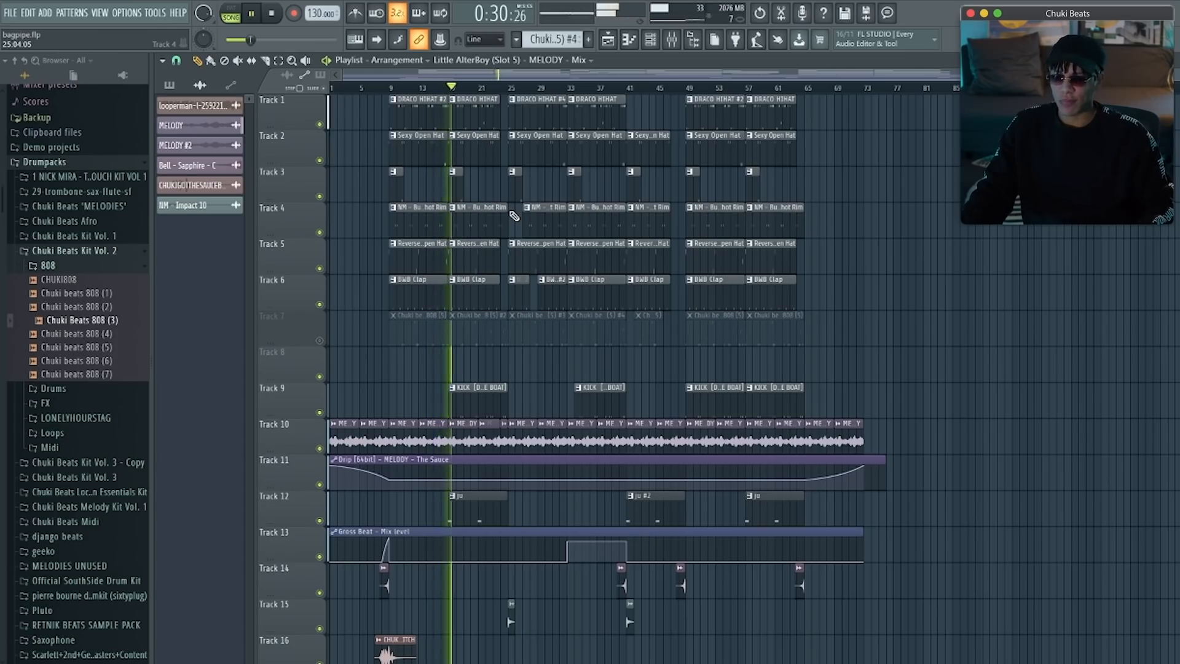
Step: Create a new pattern named 808_TUTORIAL and place it on Track 8 of the playlist at bar 9
key(space)
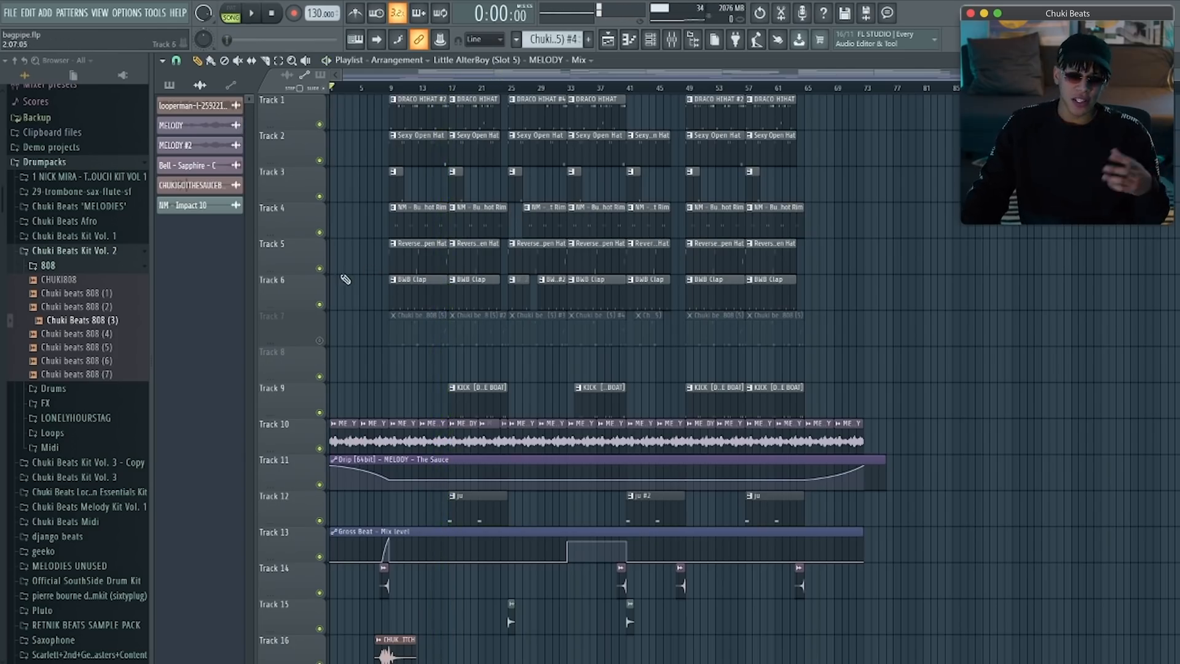
click(589, 38)
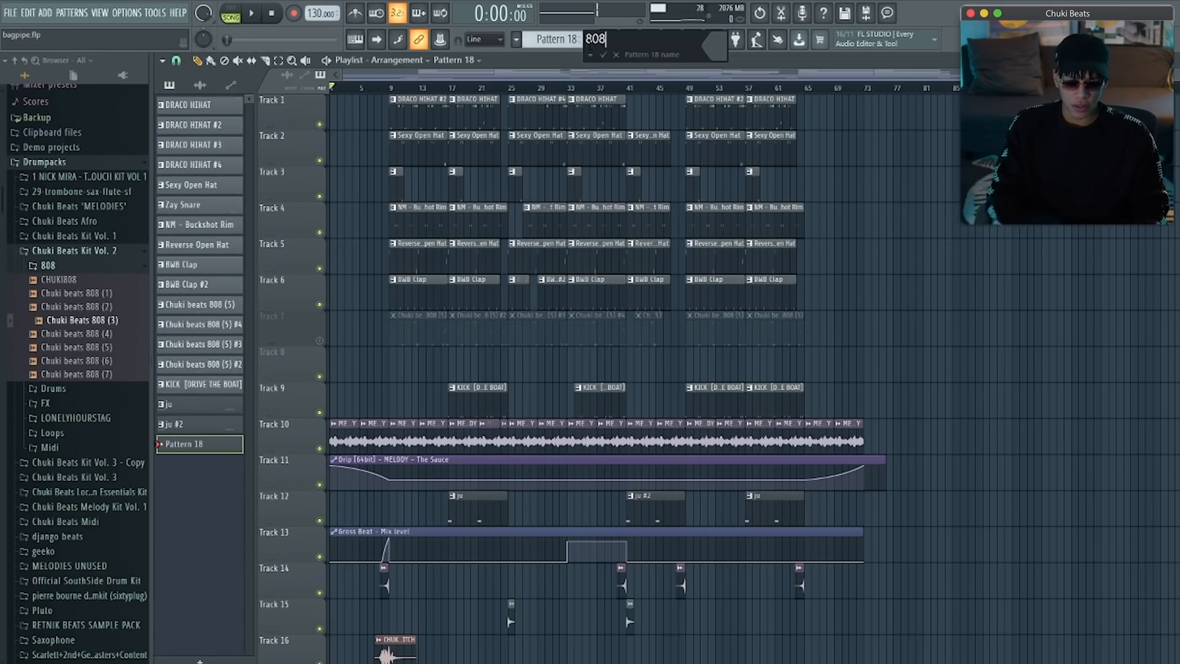
text(_TUTORIAL)
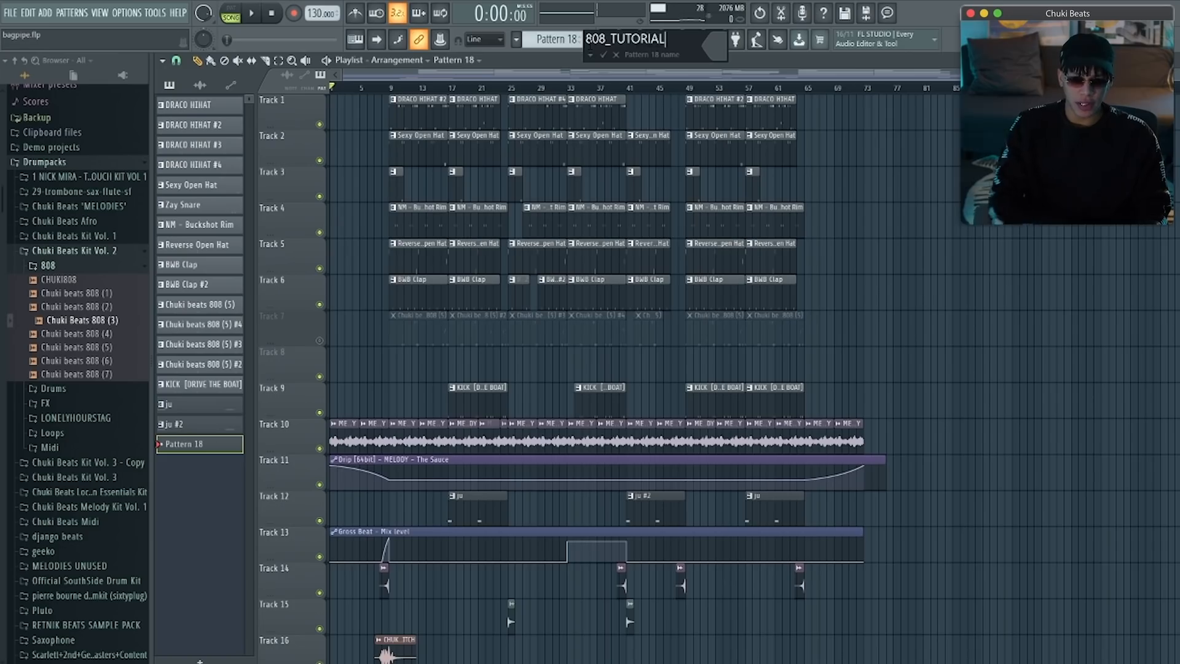
key(Return)
drag(395, 361, 450, 361)
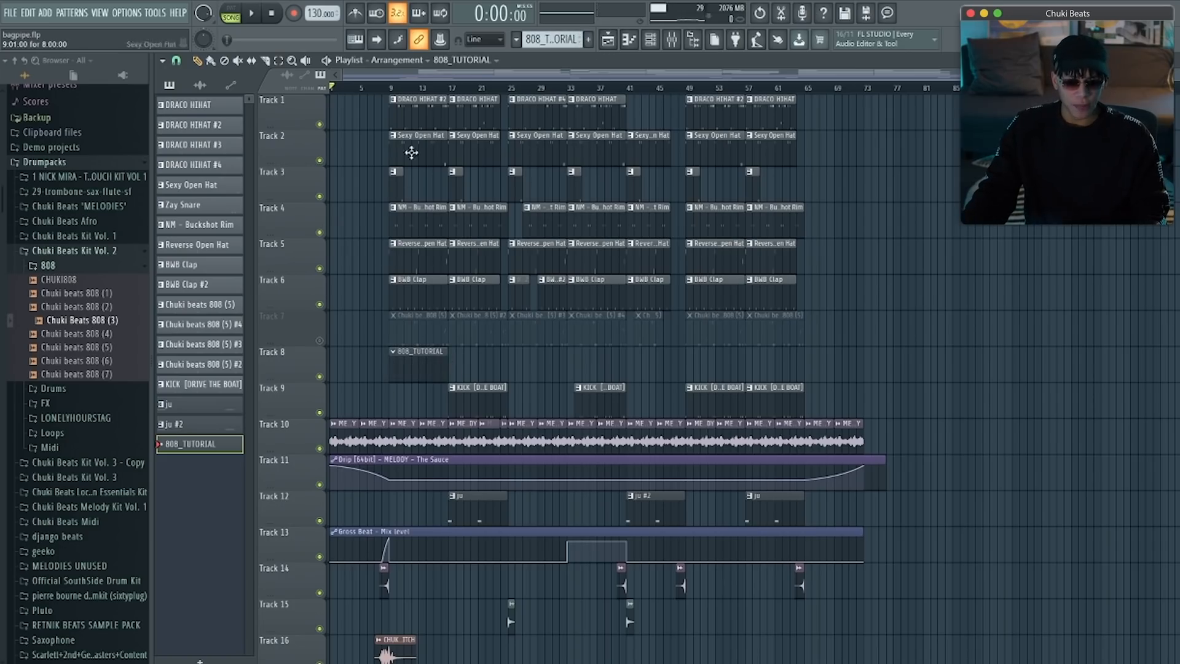
Step: Select bars 9 to 17 of the playlist, play that section, and bring up the channel rack
drag(448, 89, 391, 89)
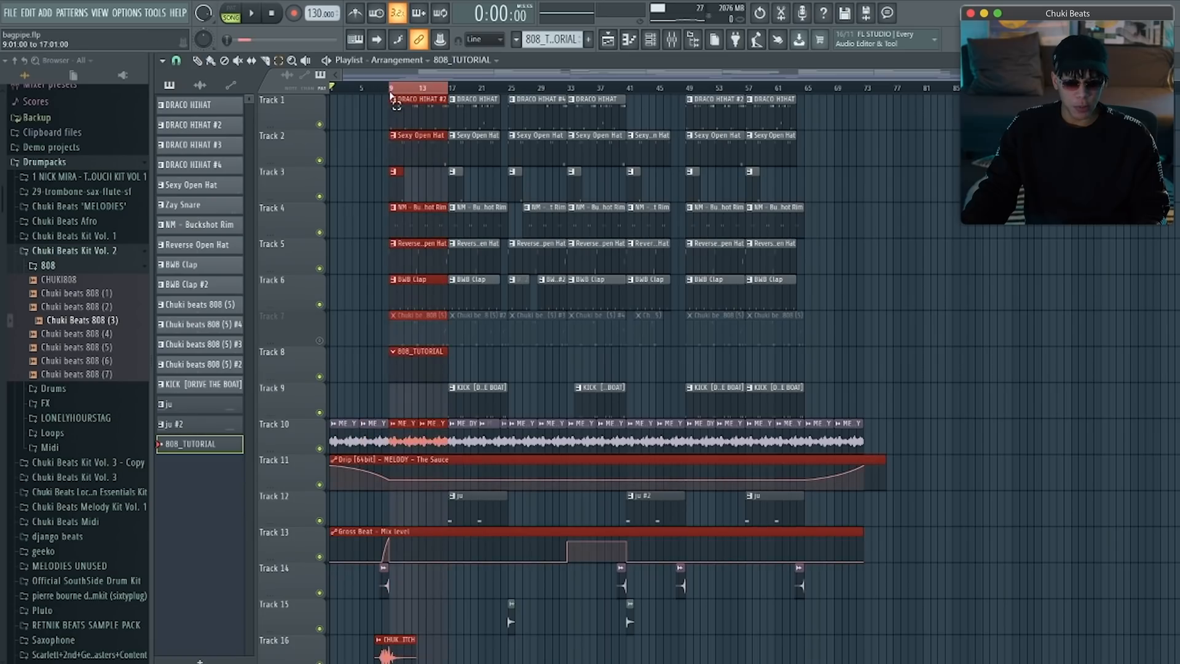
key(space)
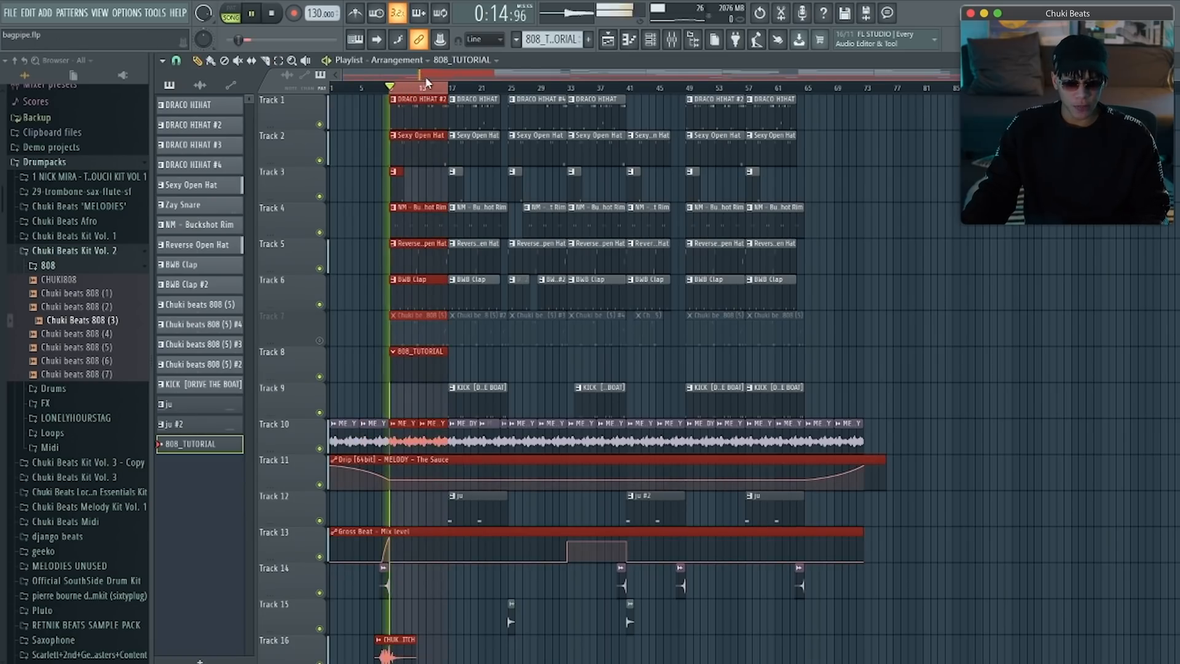
key(F6)
click(424, 315)
click(418, 329)
drag(595, 311, 673, 140)
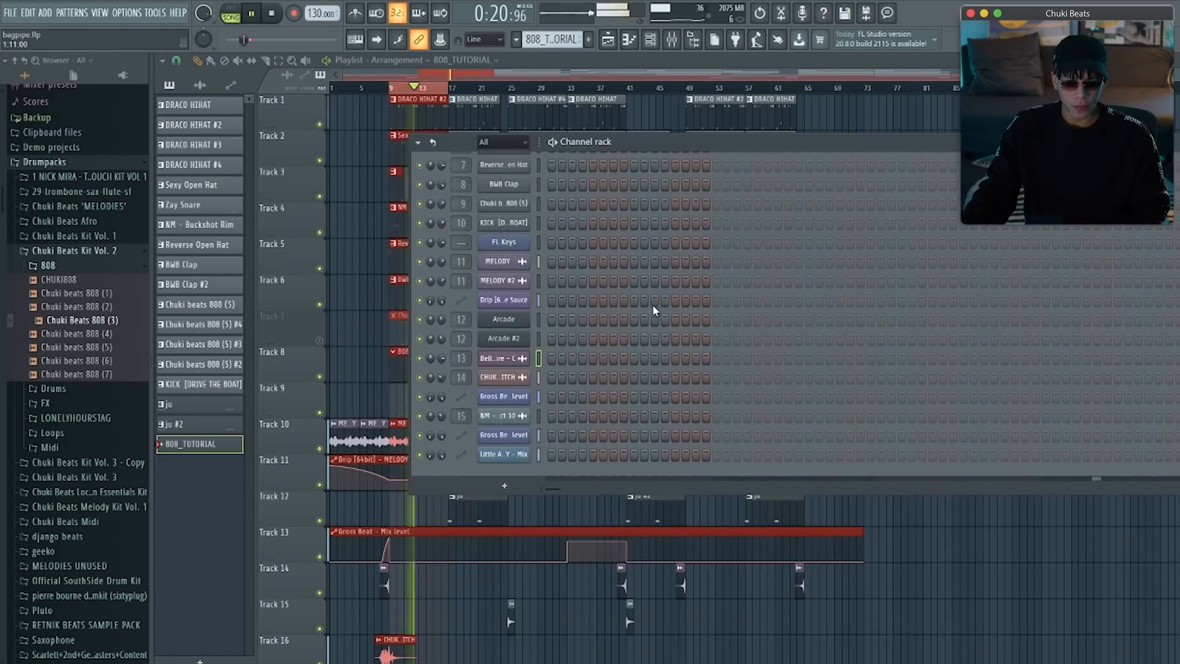
key(space)
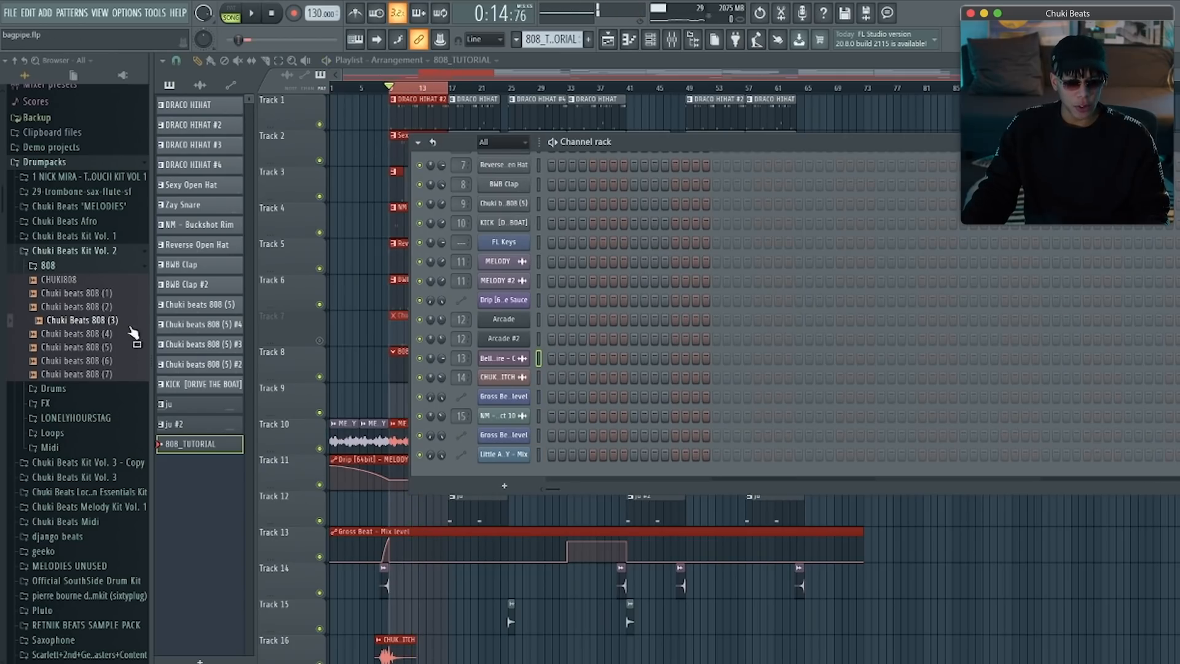
Step: Add the Chuki beats 808 (5) sample as a new channel at the end of the channel rack and show its settings
click(112, 349)
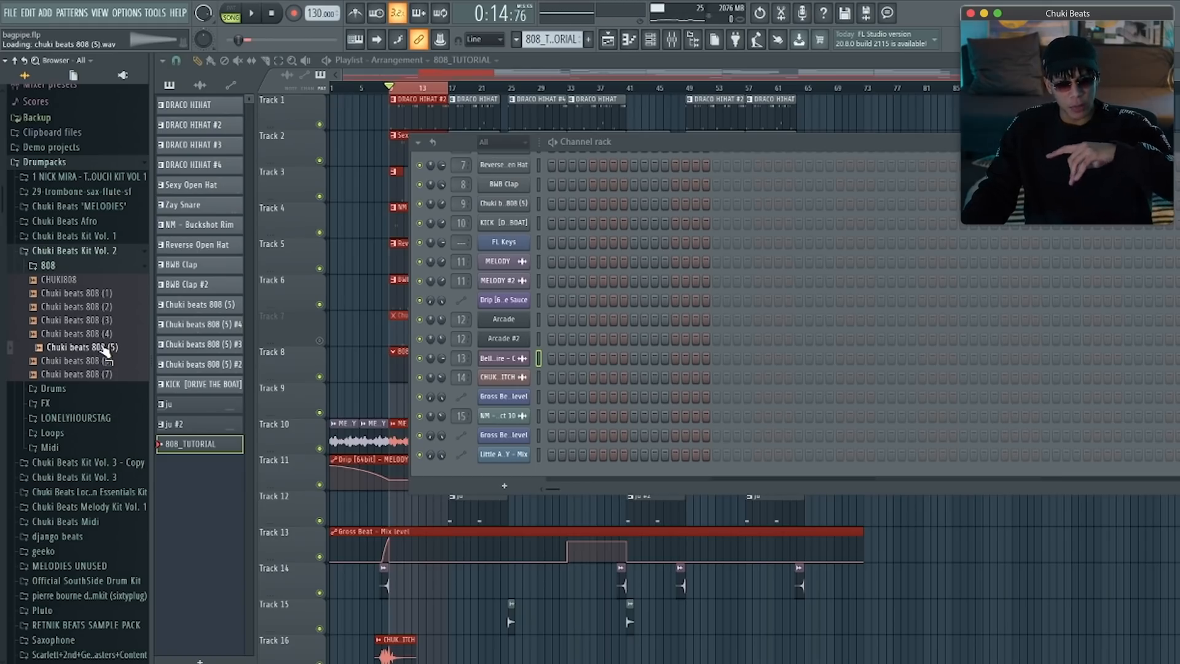
drag(105, 352, 502, 467)
click(504, 461)
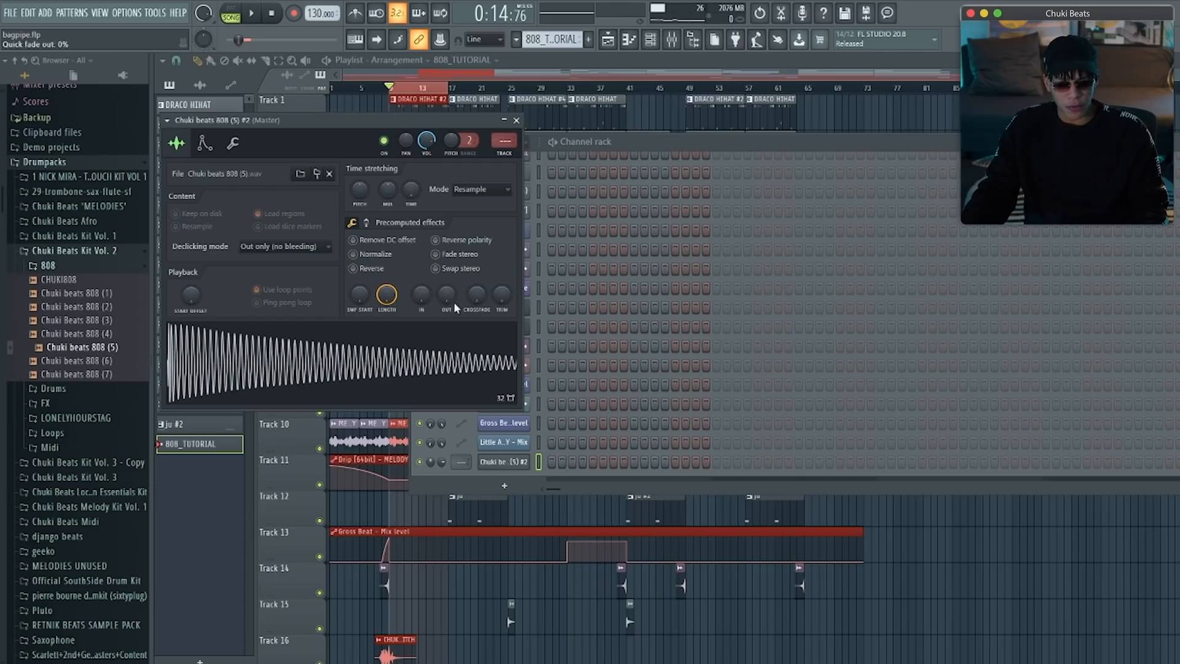
Step: Shorten the 808 sample with a fade out of about 59% and route its channel to mixer track 16
drag(452, 300, 451, 278)
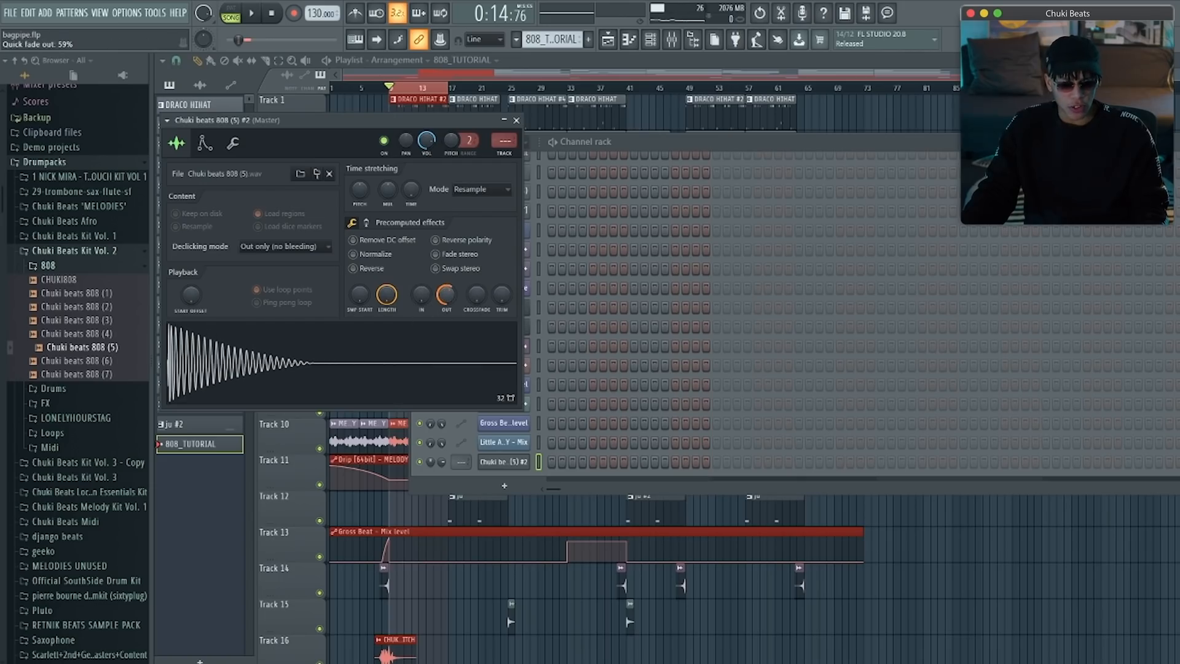
click(359, 370)
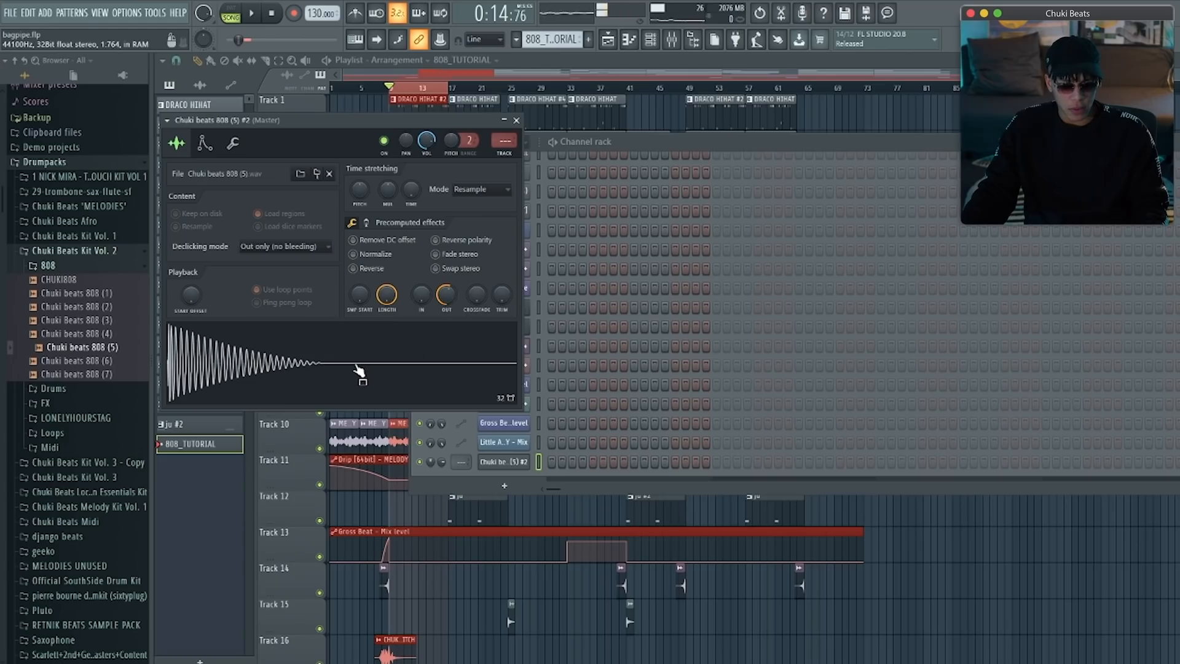
drag(446, 295, 446, 289)
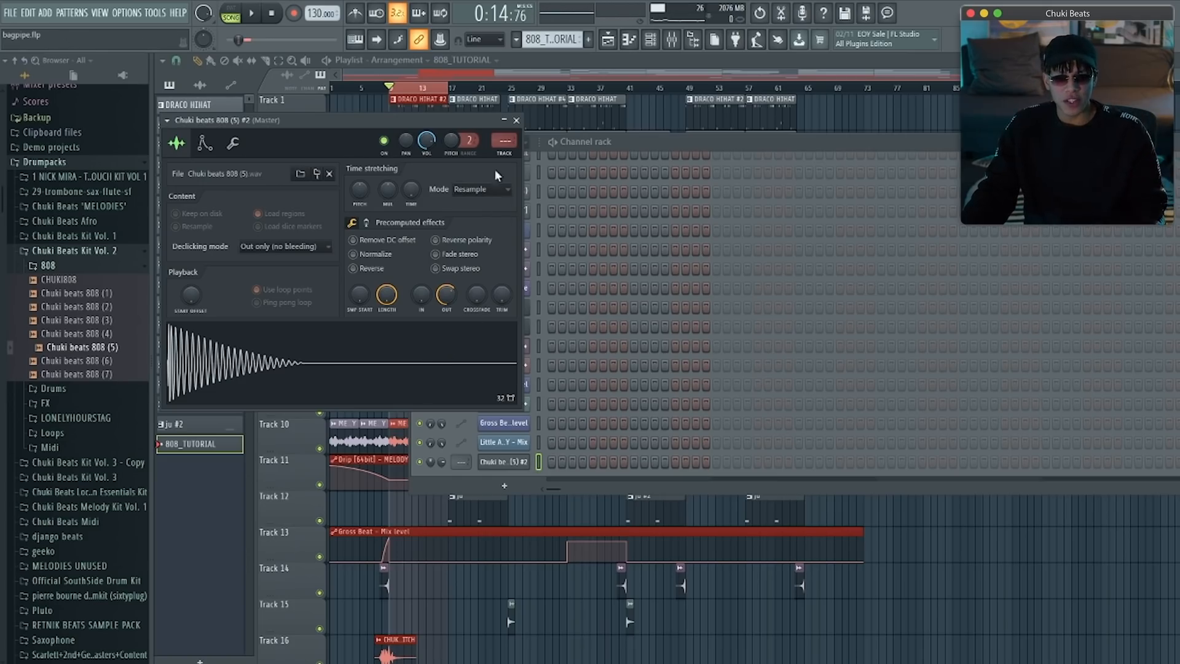
key(ctrl+l)
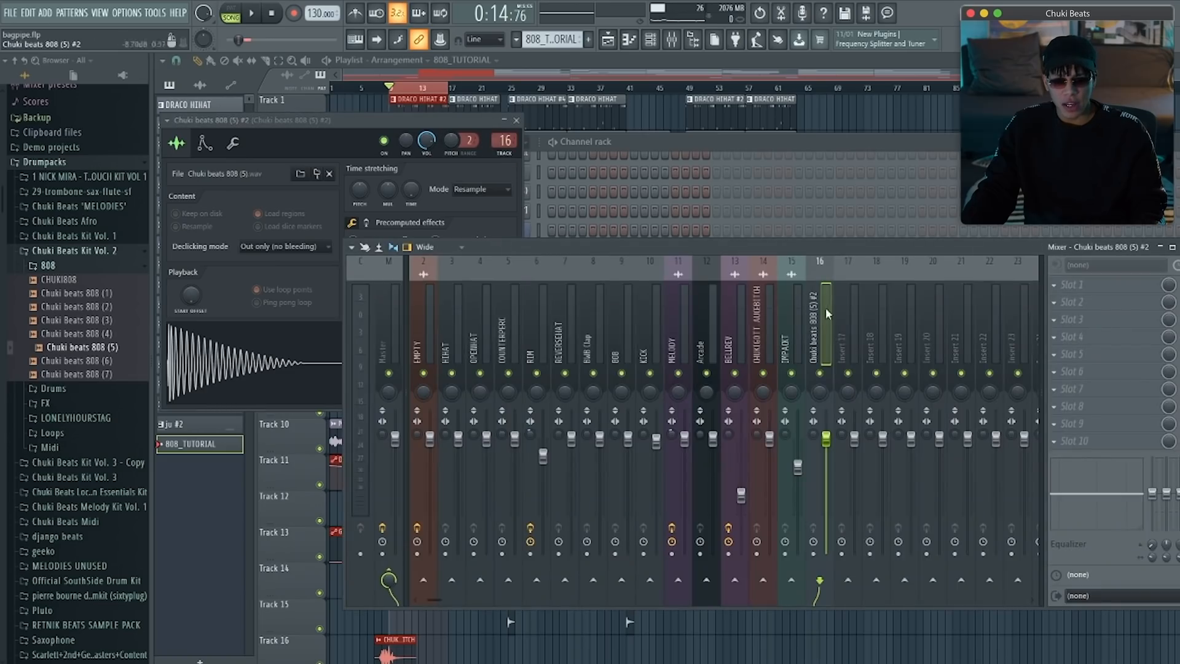
Step: Examine the Fruity Soft Clipper in slot 10 of the Master mixer track and the available effects list, then close the plugin
click(388, 317)
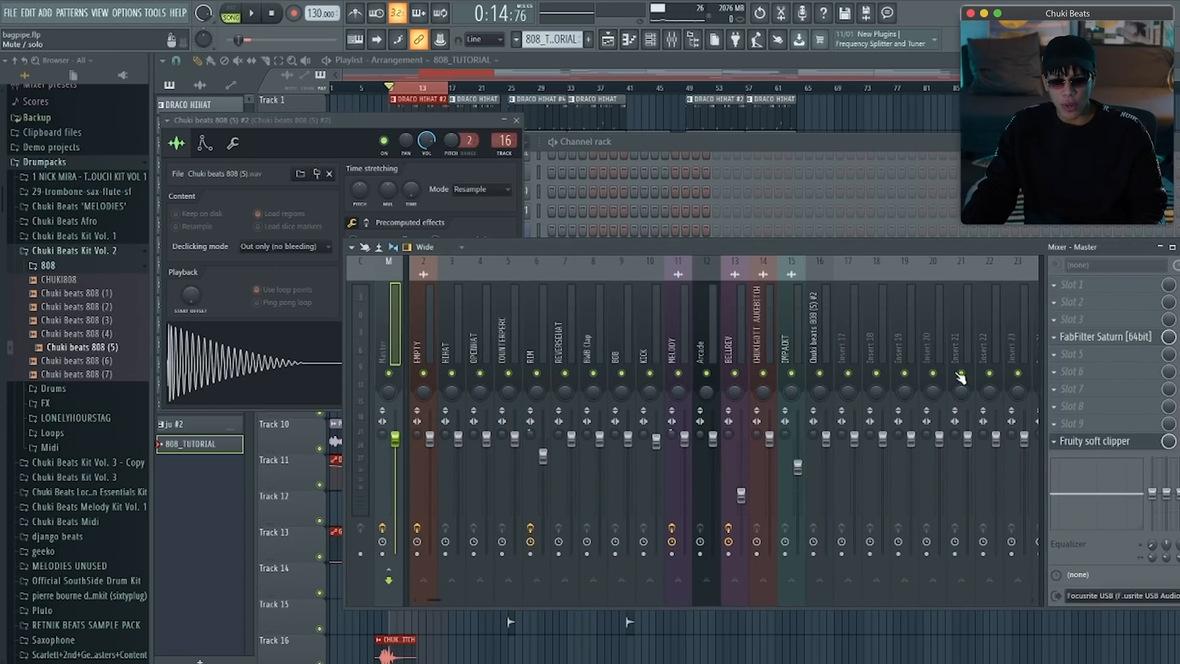
click(1097, 445)
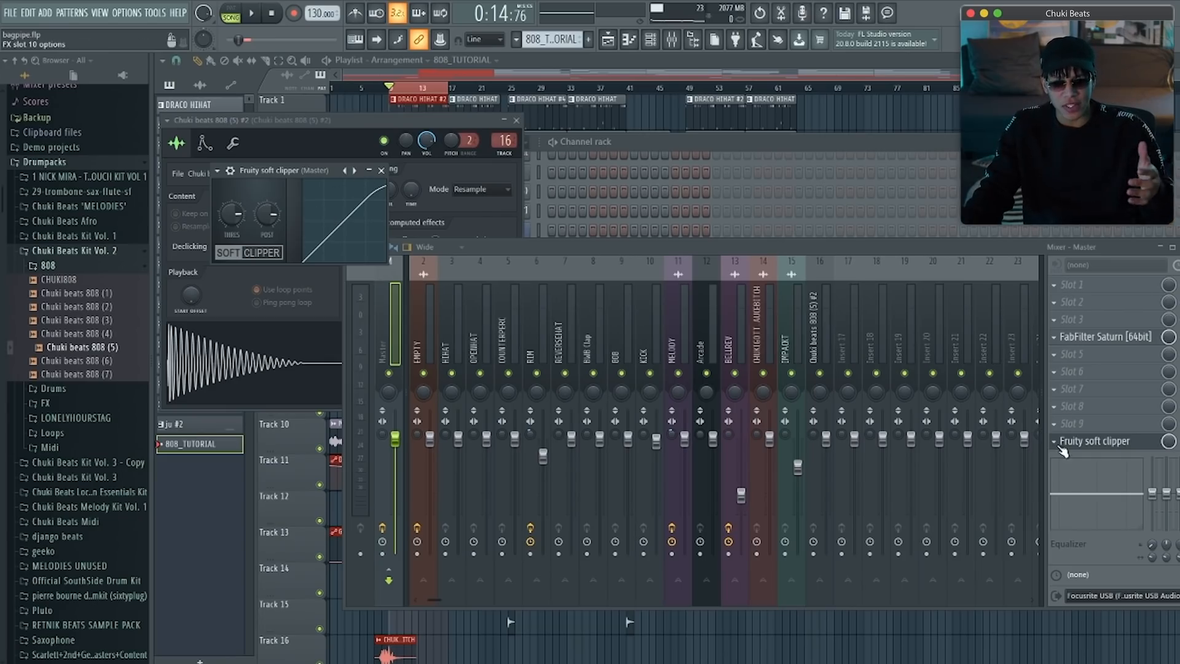
click(1053, 443)
mouse_move(1073, 363)
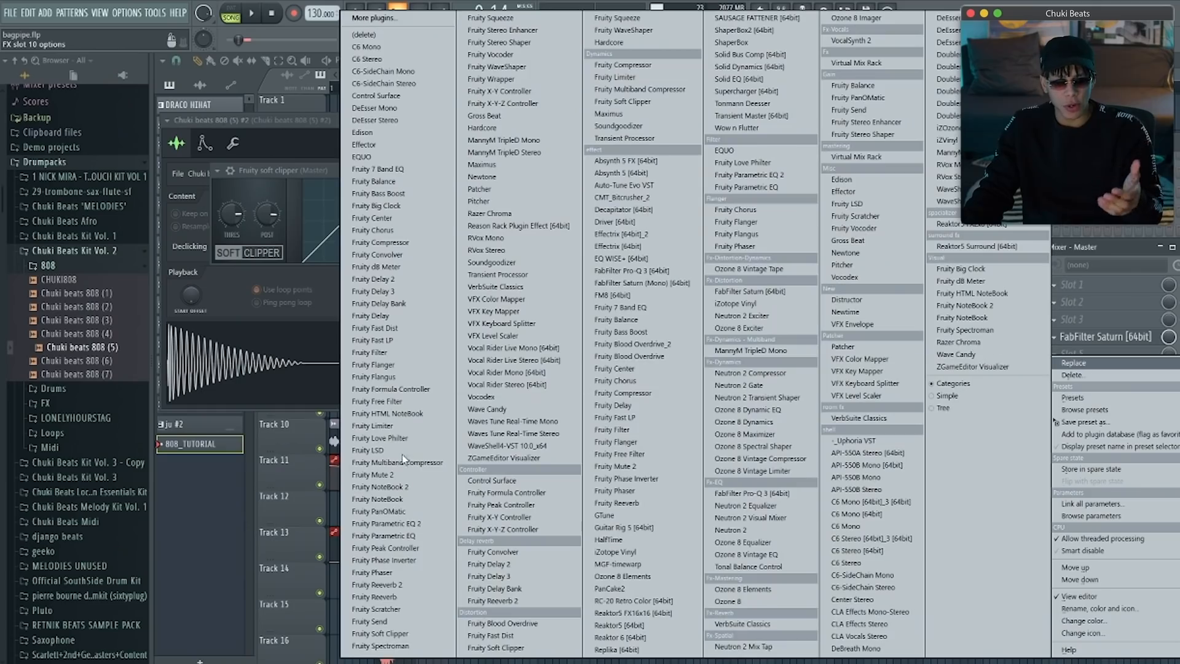
click(389, 633)
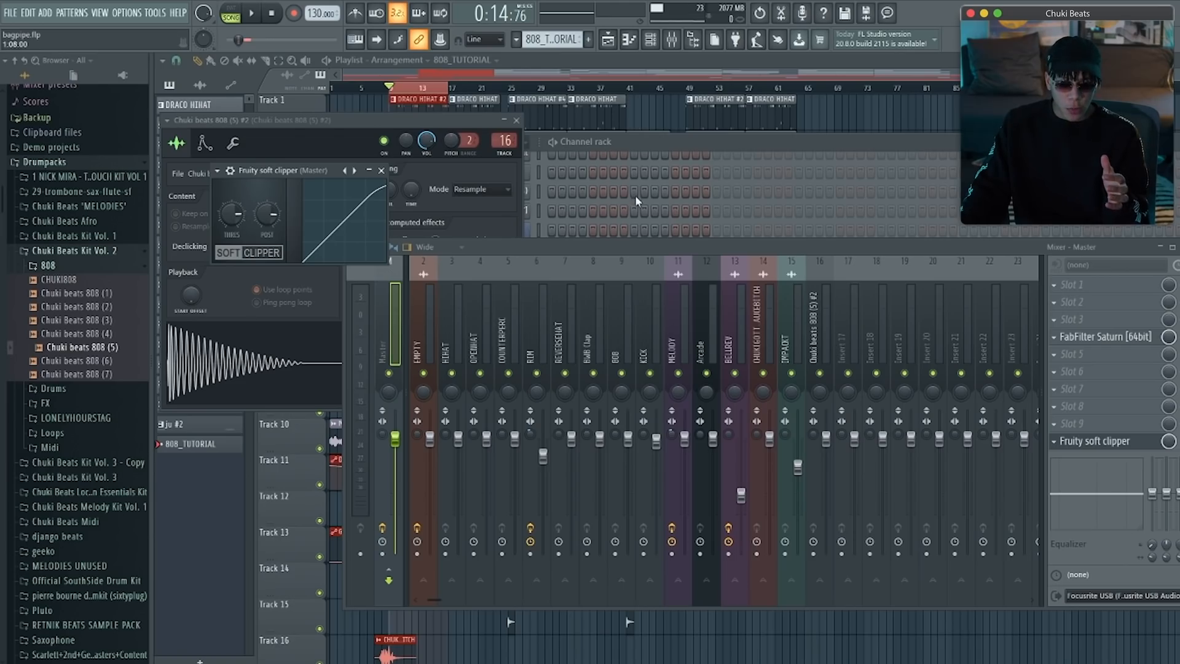
click(674, 139)
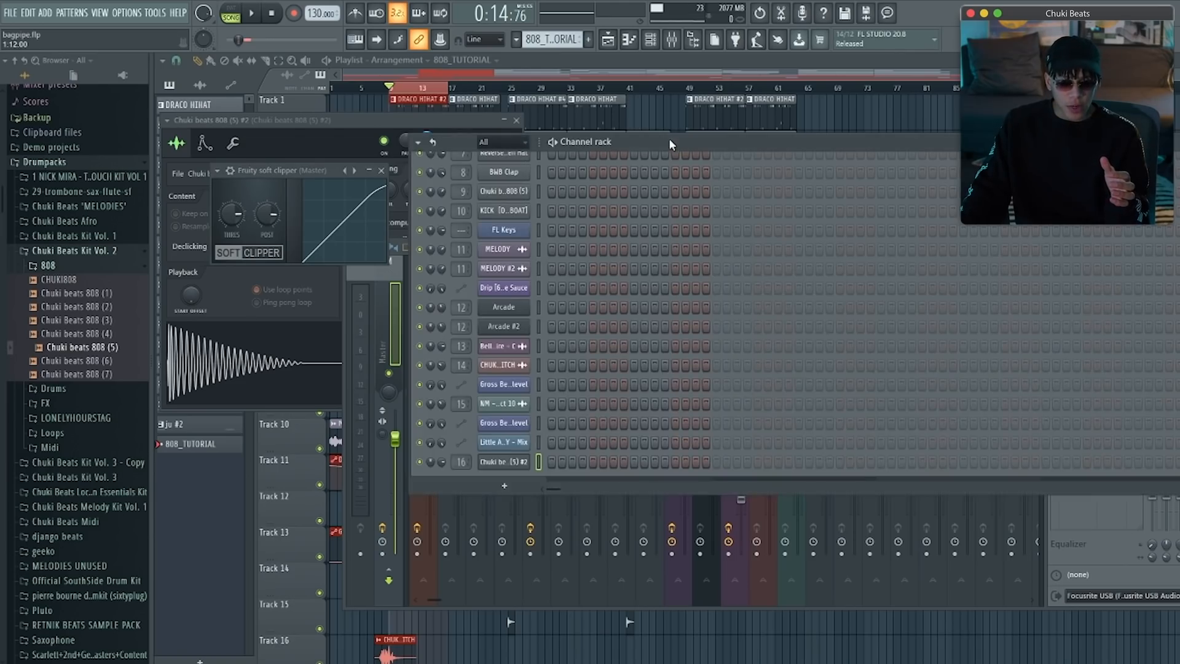
click(381, 171)
Step: Play the selected section and audition the Chuki beats 808 (5) sample over it
drag(371, 117, 519, 121)
key(space)
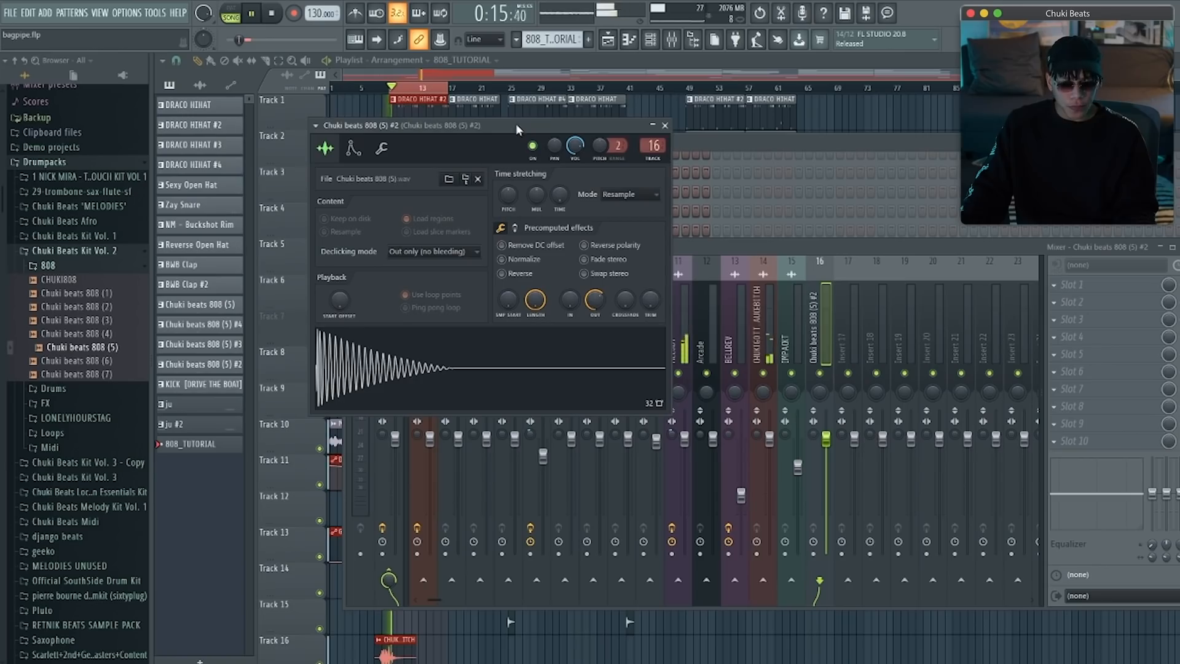
click(401, 362)
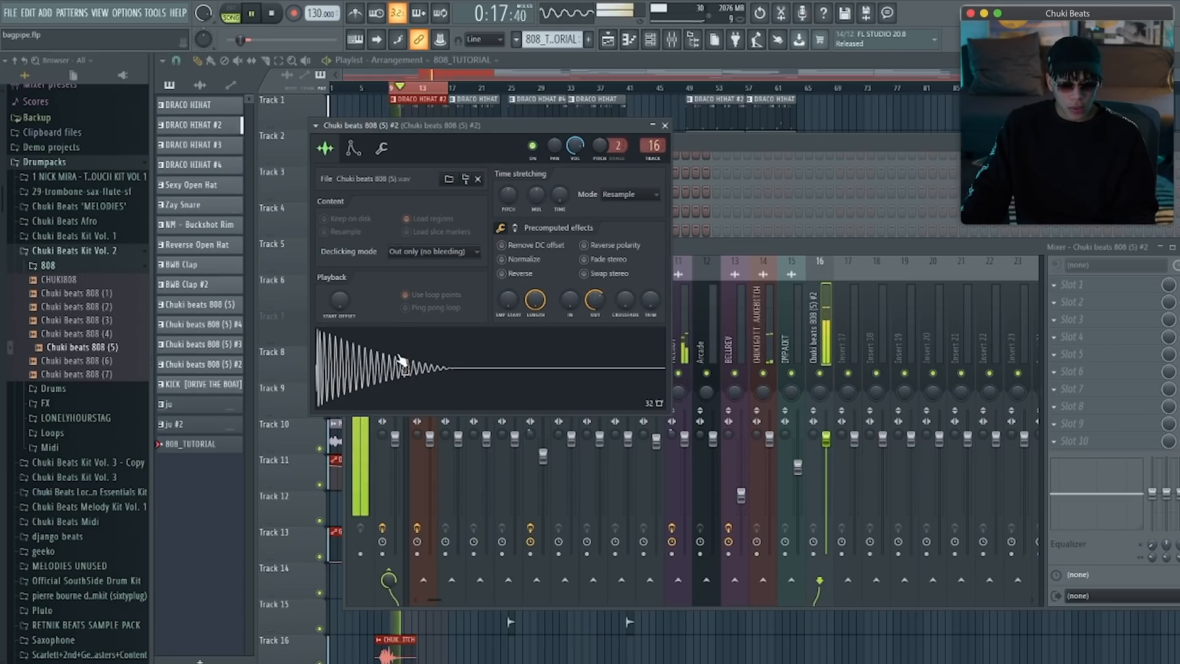
key(space)
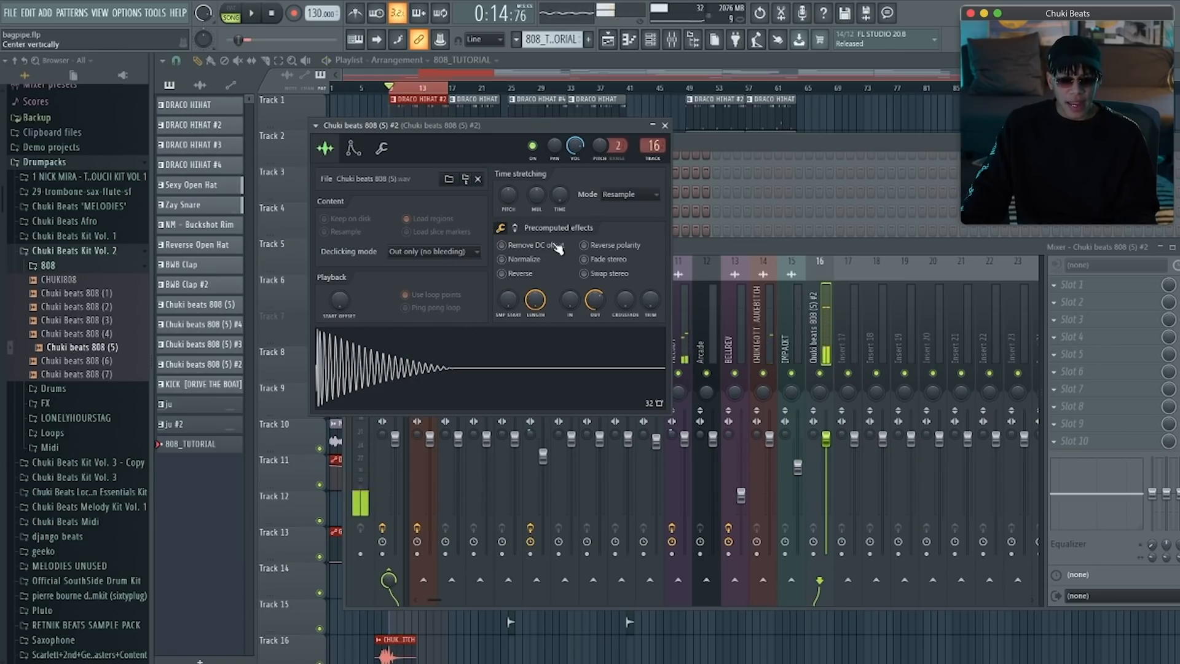
Step: Raise the Boost gain in the 808 sample's precomputed effects, audition the sound, and close the channel settings
click(515, 229)
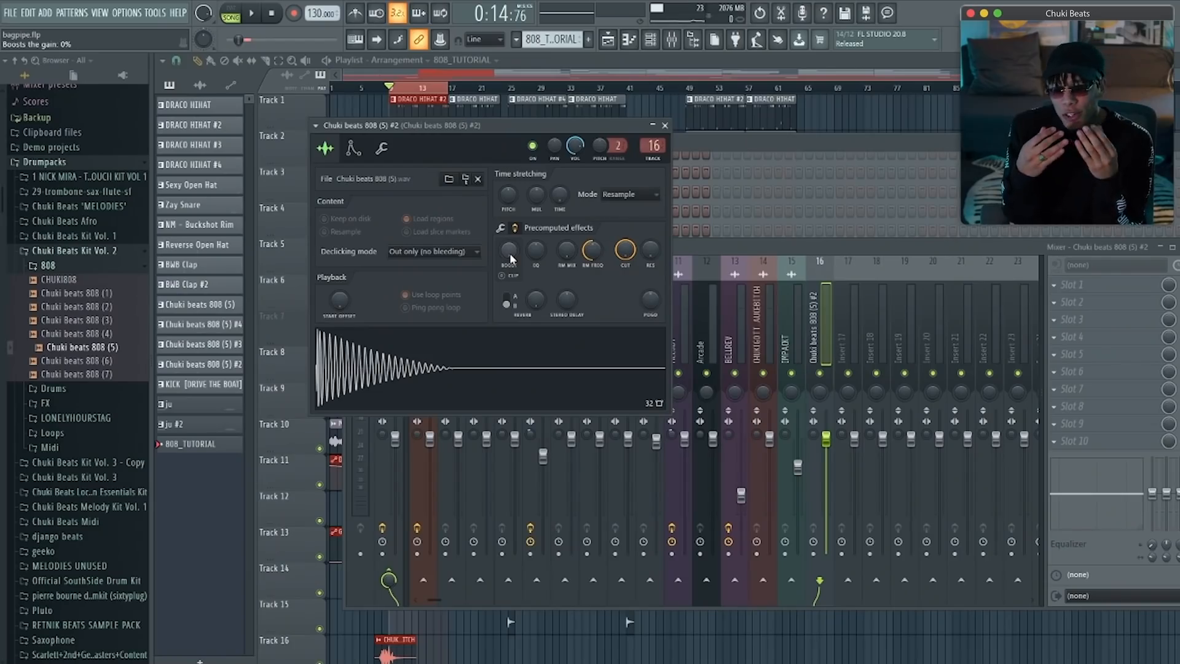
mouse_move(507, 252)
mouse_down()
mouse_move(508, 227)
mouse_move(507, 269)
mouse_up()
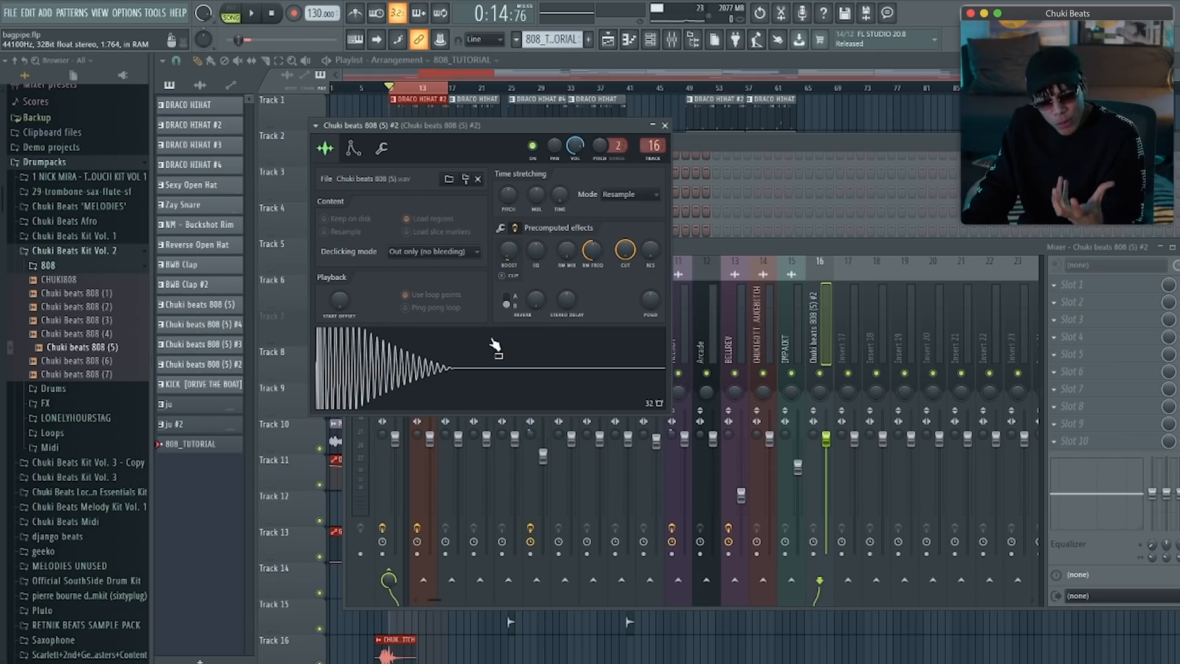
click(464, 365)
click(464, 365)
click(468, 362)
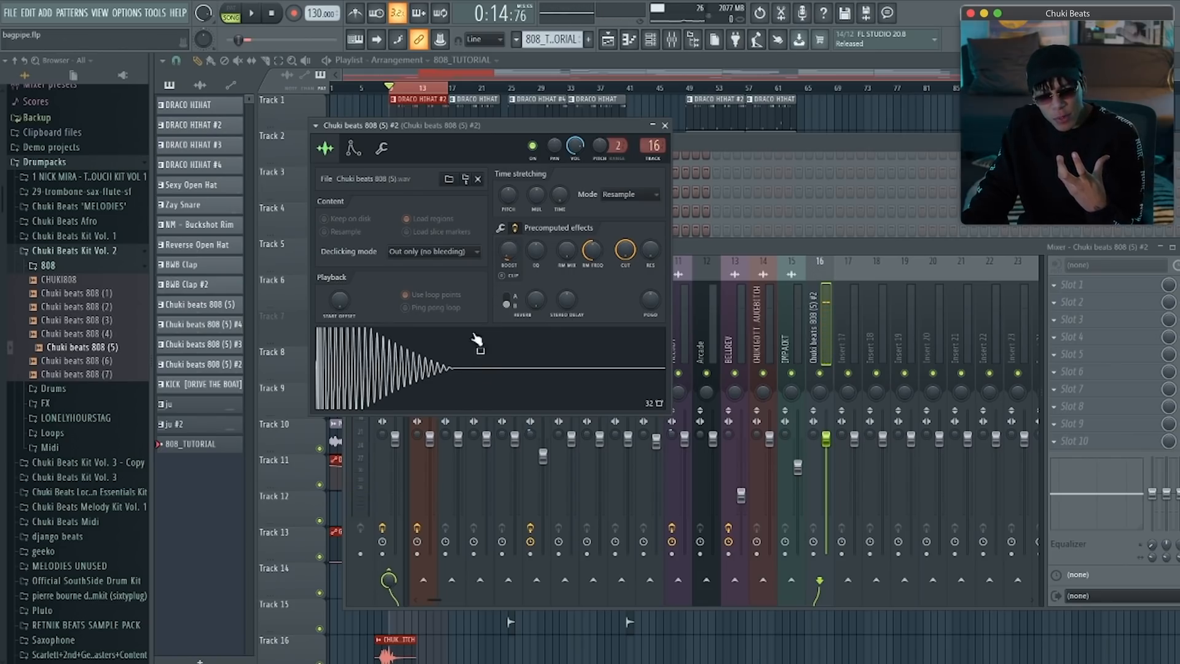
click(470, 357)
click(470, 357)
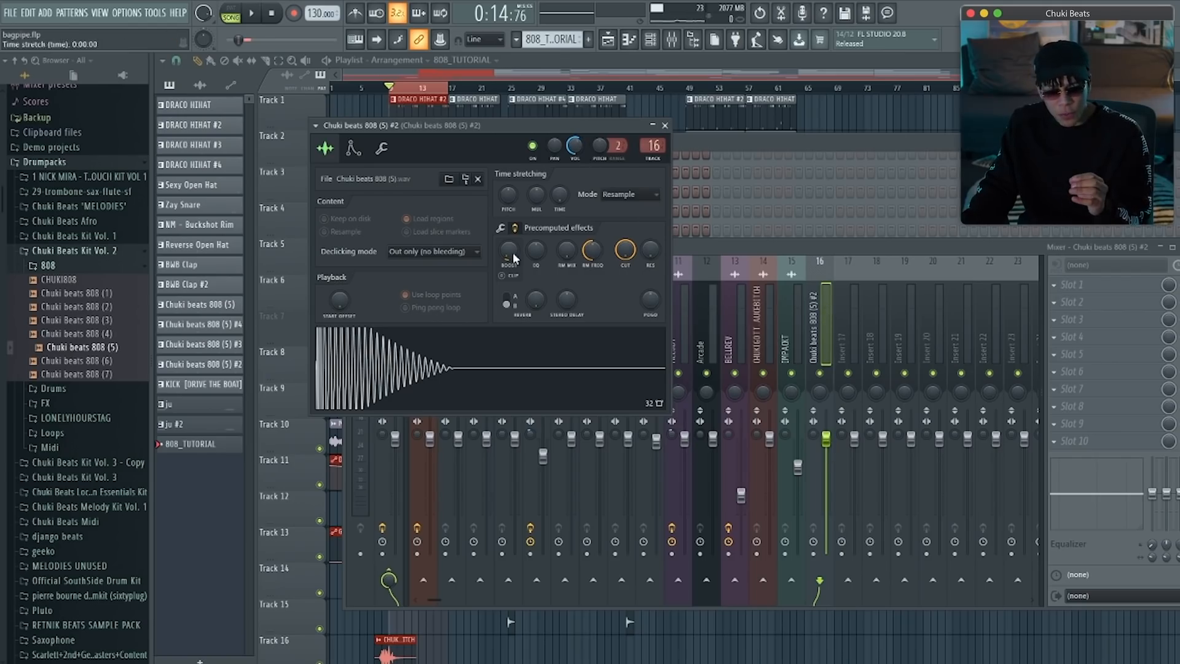
click(410, 376)
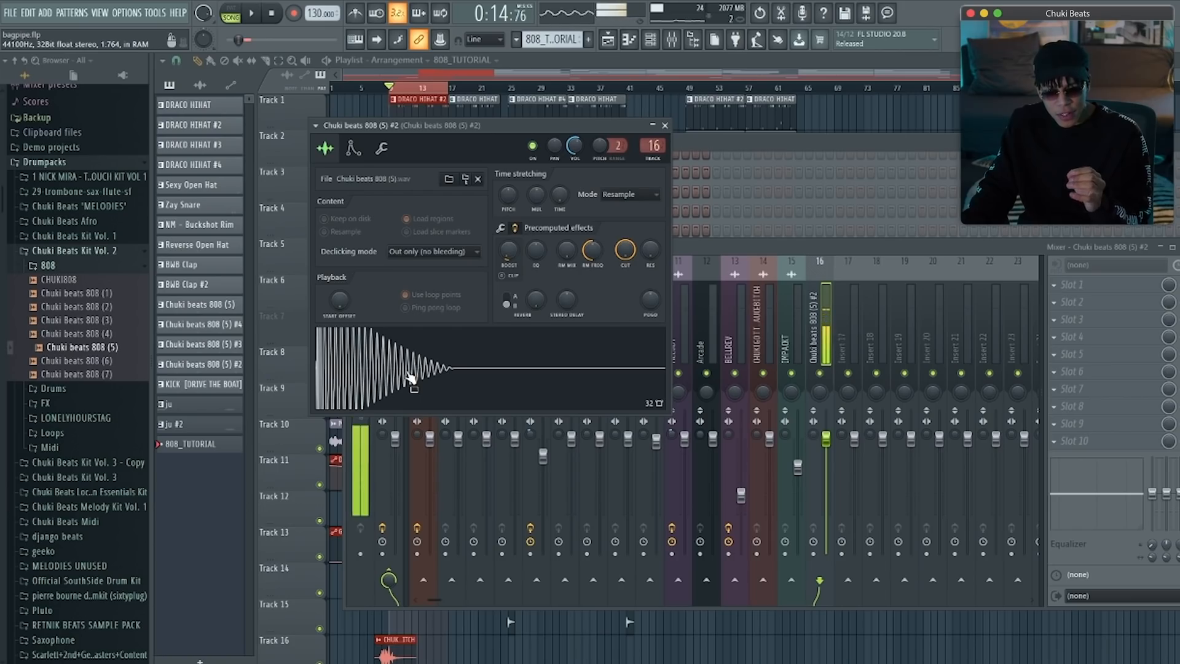
click(665, 125)
Step: Open the piano roll of the new 808 channel and place E6 notes at the start of bar 1 and one beat into bar 3
click(676, 151)
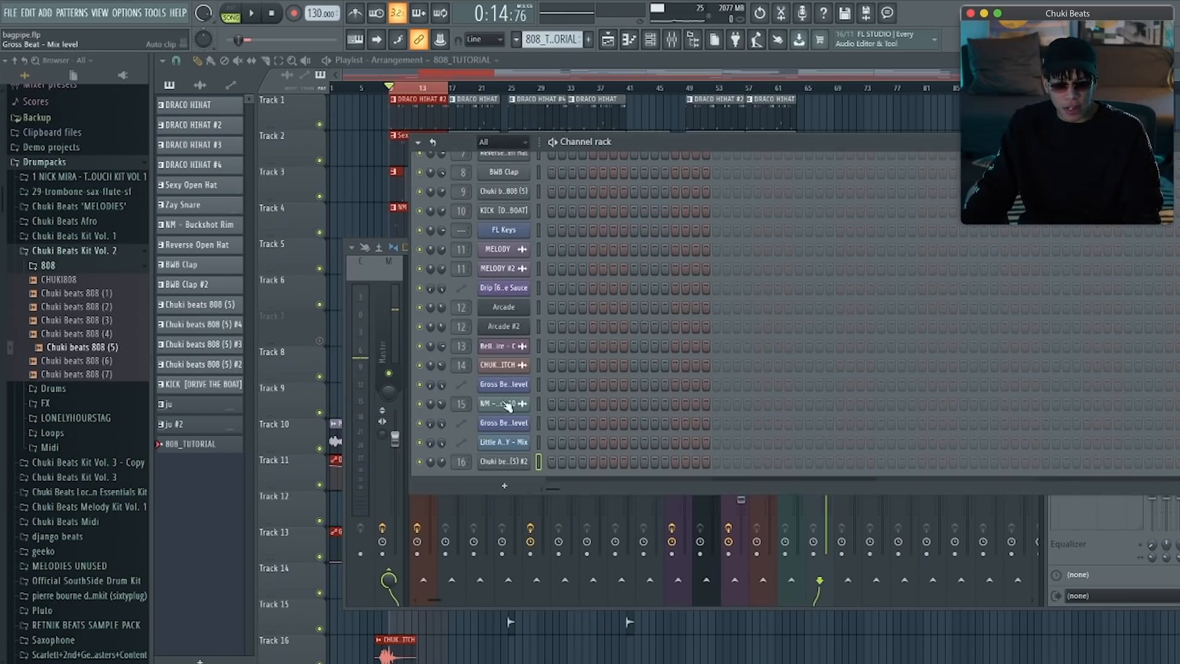
right_click(530, 467)
click(544, 464)
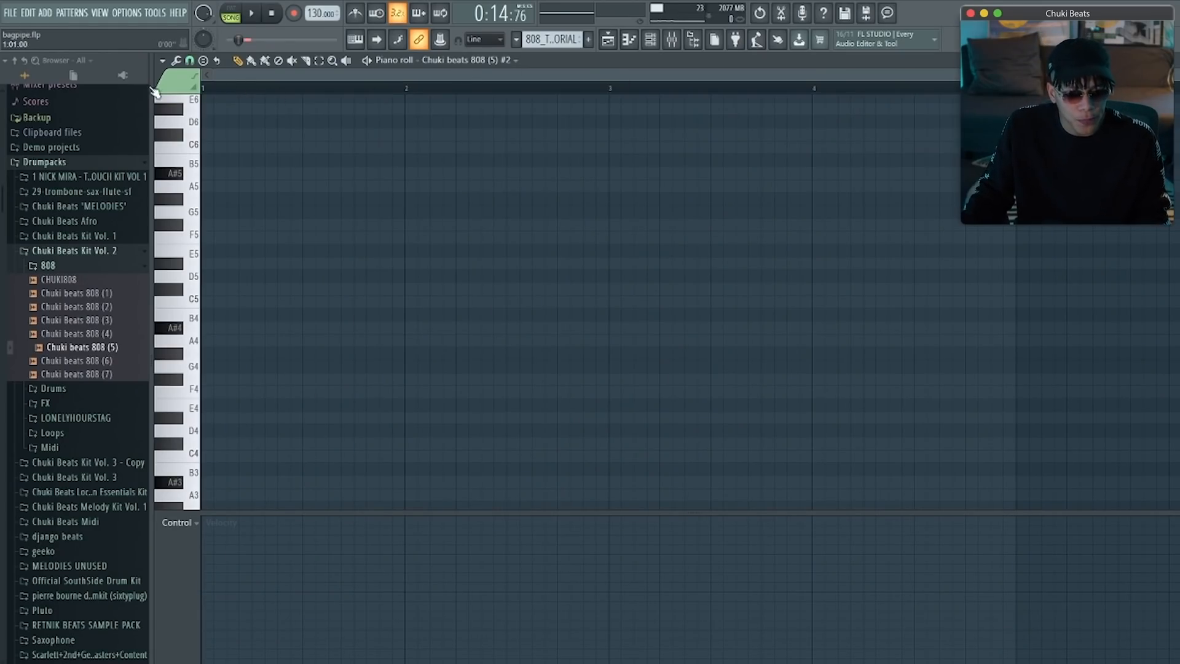
click(194, 163)
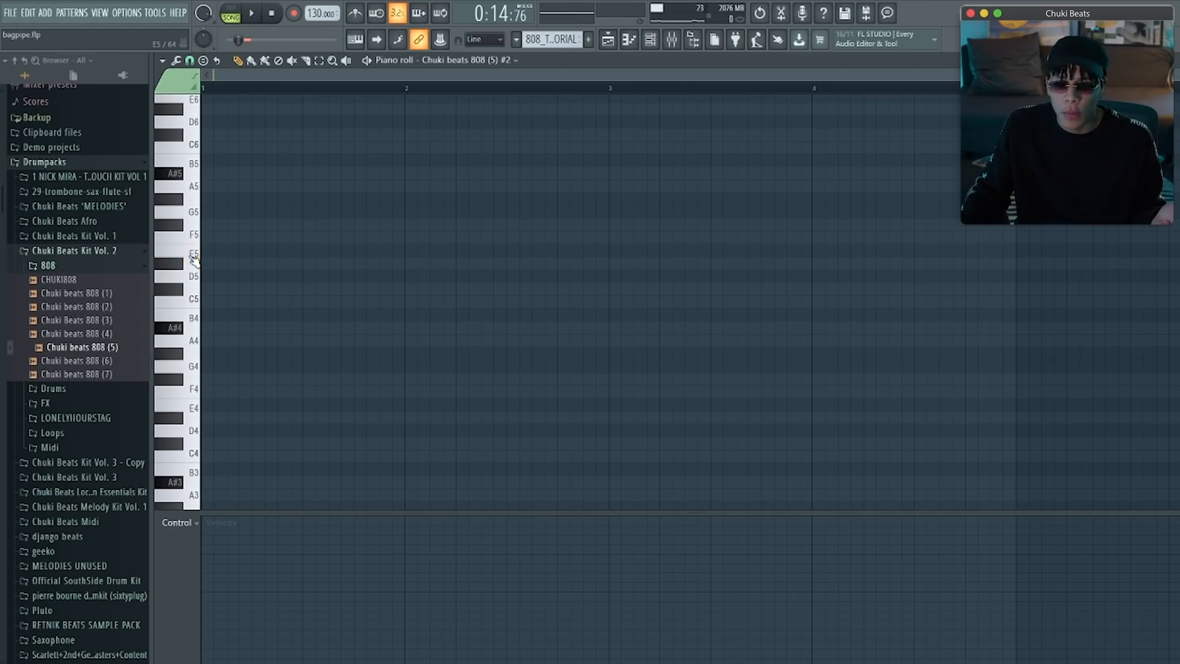
scroll(193, 265, up, 1)
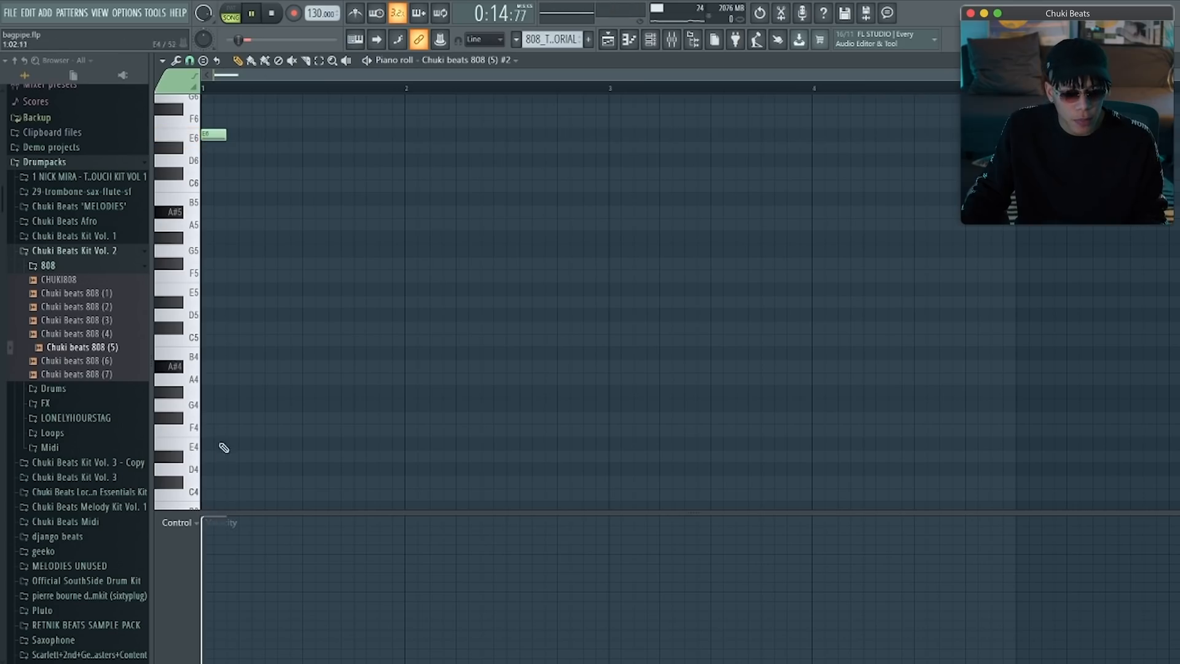
scroll(258, 154, up, 2)
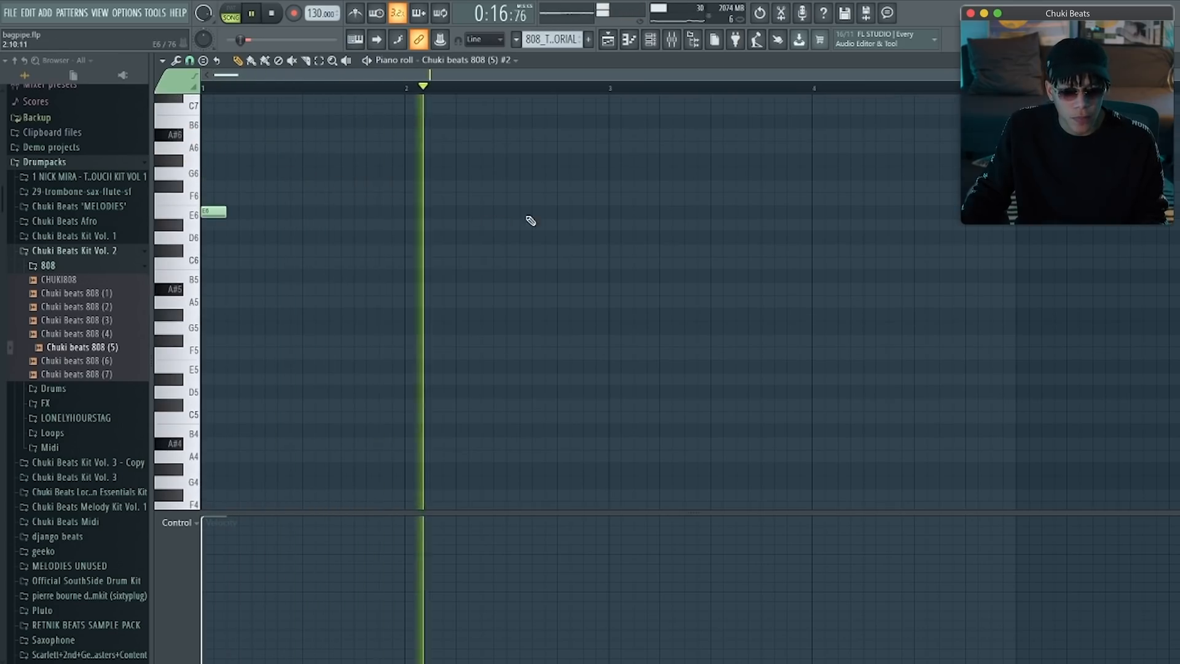
key(space)
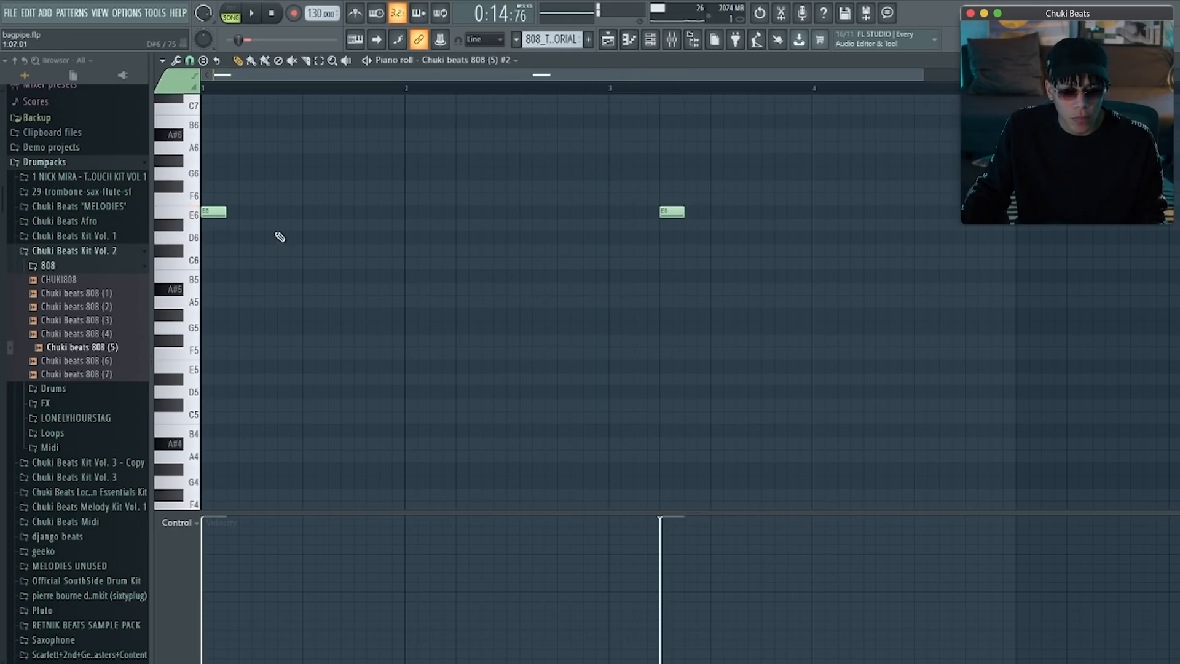
Step: Lower both 808 notes to E5, loop bars 1 to 4, and move the second note to the start of bar 3
key(space)
scroll(258, 235, down, 3)
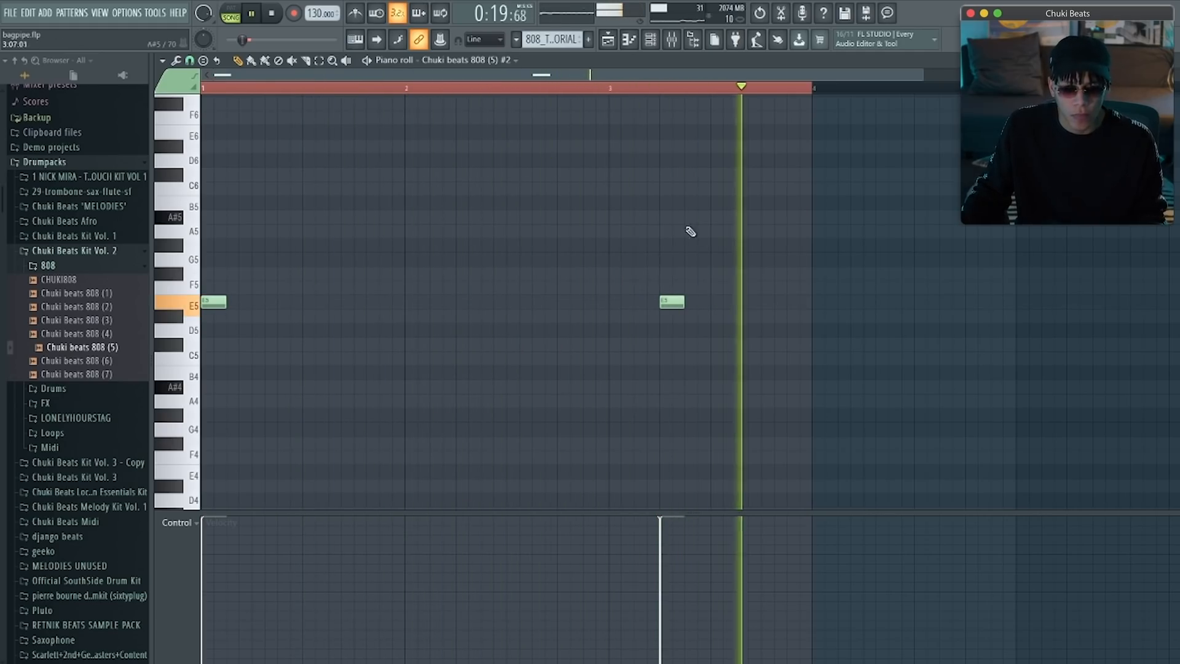
drag(678, 302, 628, 299)
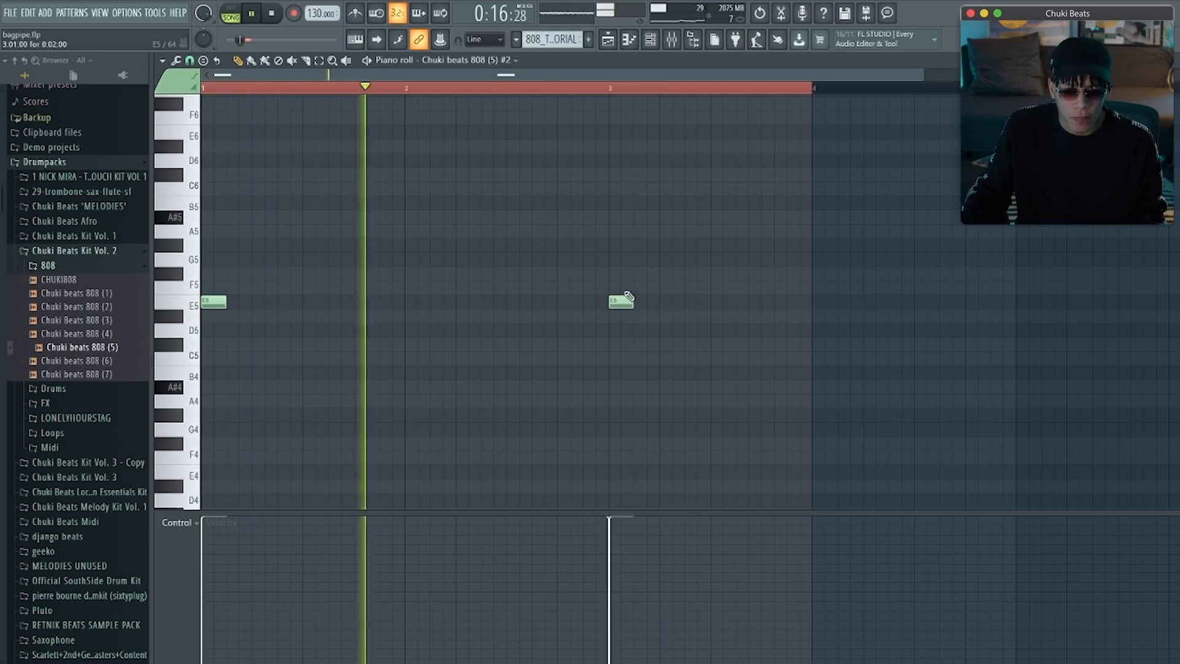
Step: Try three consecutive short E5 notes in bar 4, starting at step 9
scroll(572, 164, down, 2)
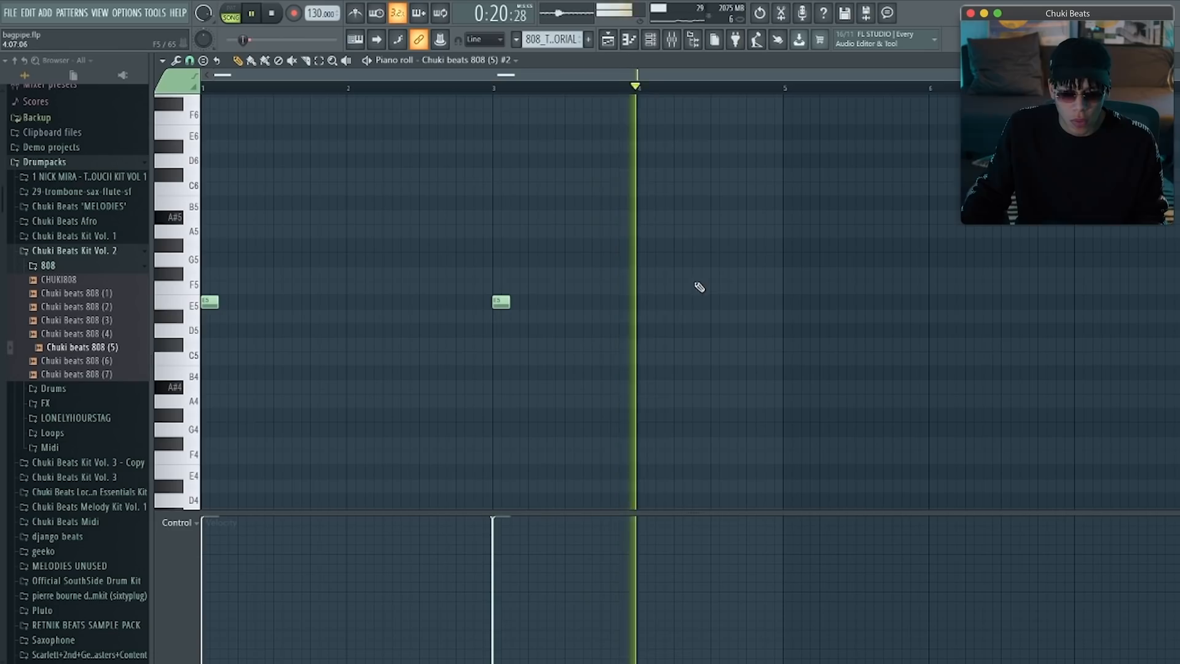
key(space)
click(711, 301)
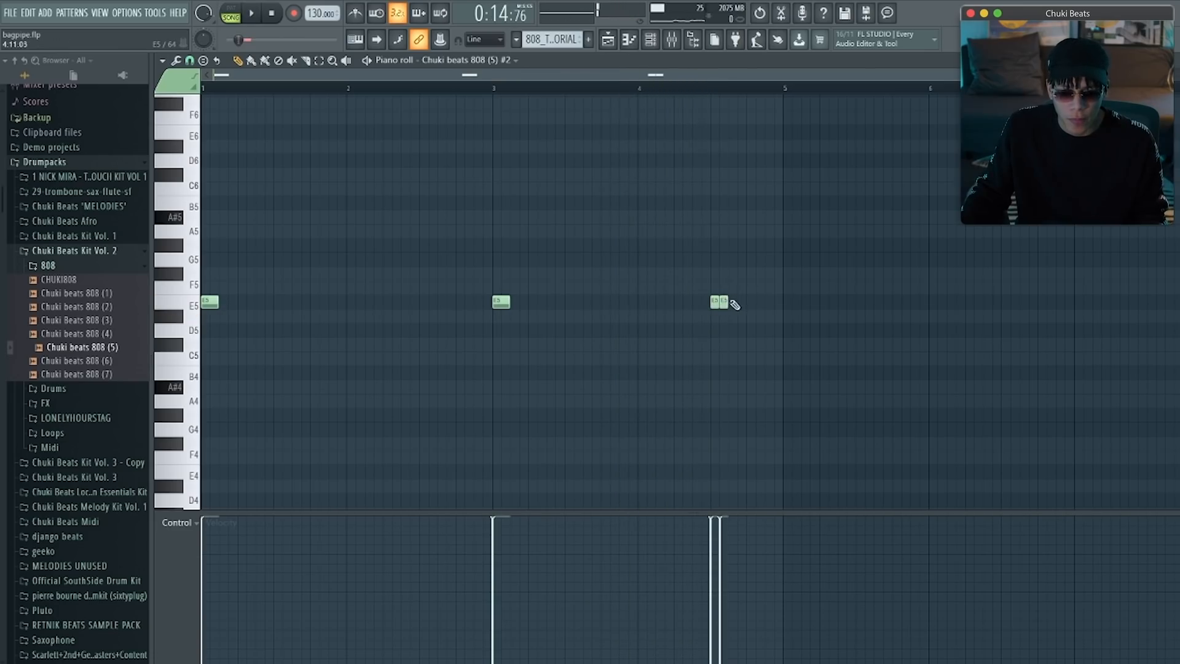
scroll(351, 161, down, 1)
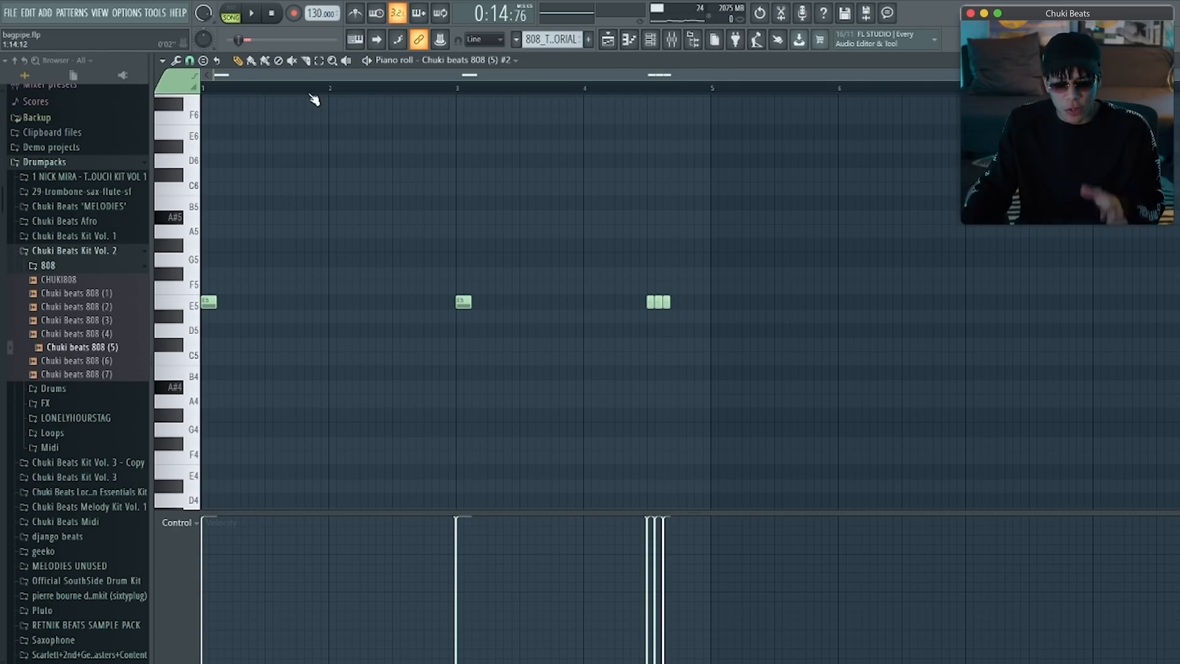
Step: Highlight bars 1 to 2 and bar 4 to review the note placement, and clear the time selection
drag(456, 89, 148, 89)
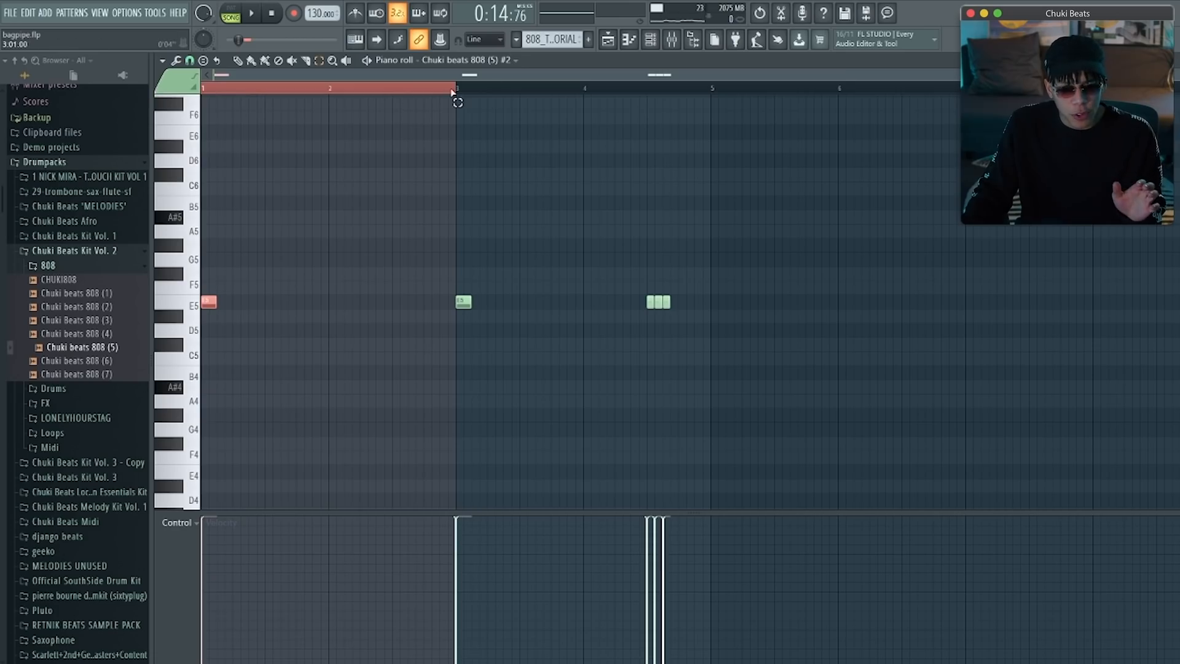
drag(457, 89, 597, 92)
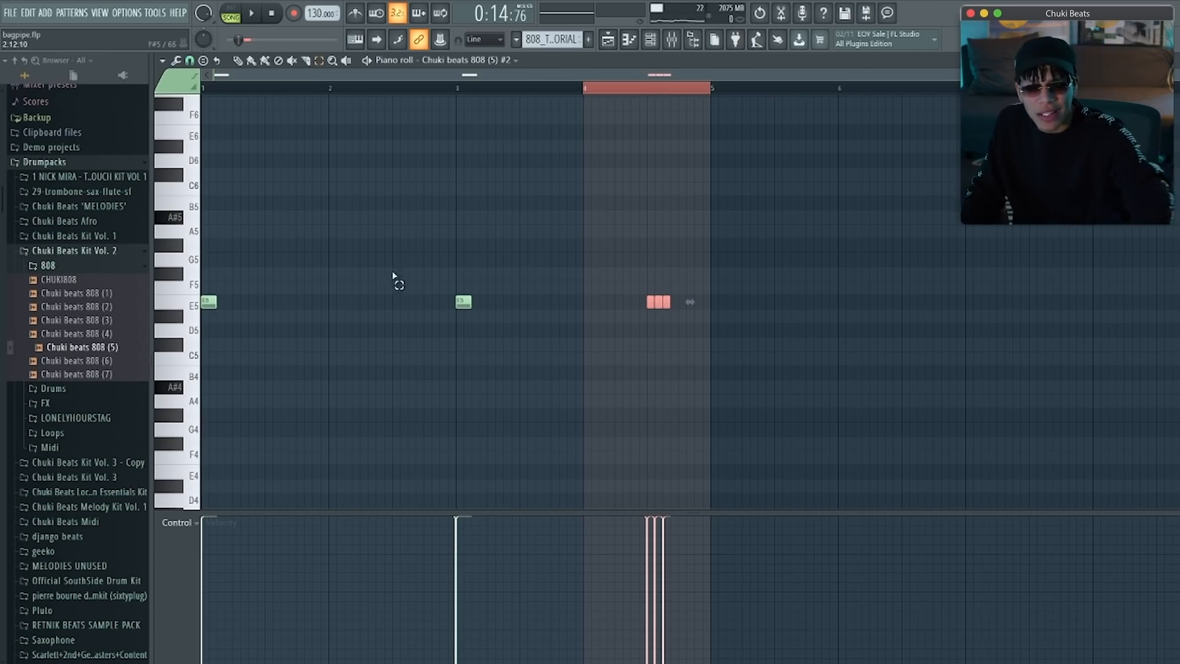
mouse_move(351, 90)
mouse_down()
mouse_move(382, 95)
mouse_move(311, 105)
mouse_move(337, 101)
mouse_up()
click(712, 91)
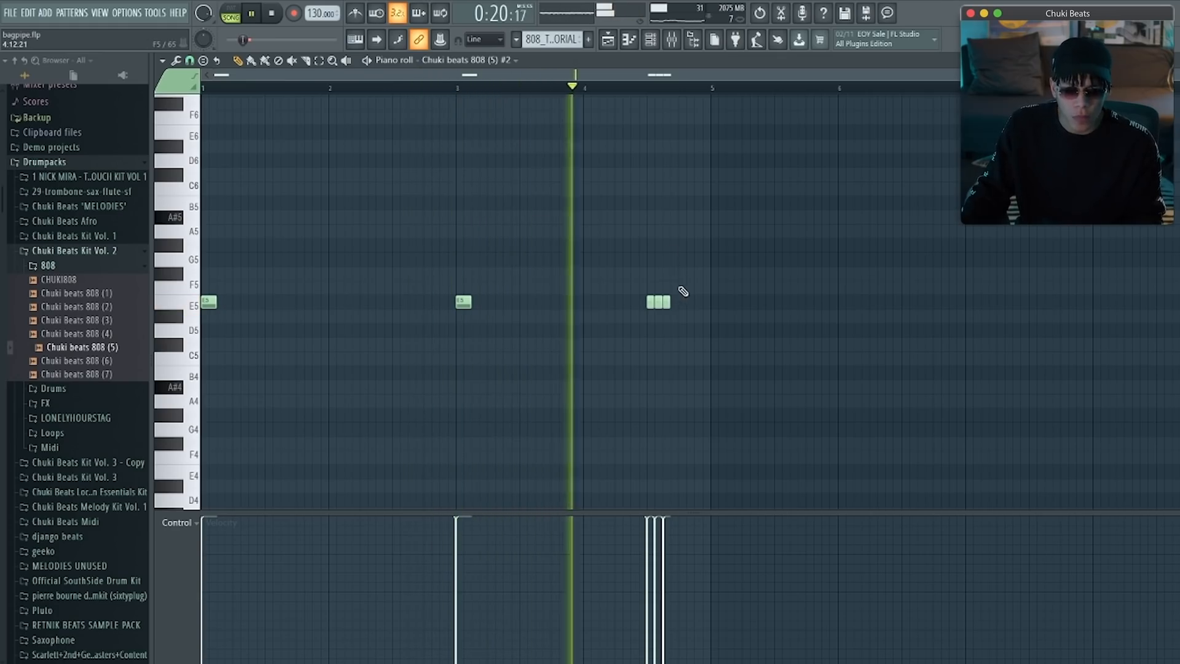
Step: Delete the three short bar 4 notes and audition a single short E5 note at step 13 and at step 11
click(571, 89)
scroll(664, 330, up, 3)
right_click(672, 303)
key(space)
key(space)
click(695, 301)
key(space)
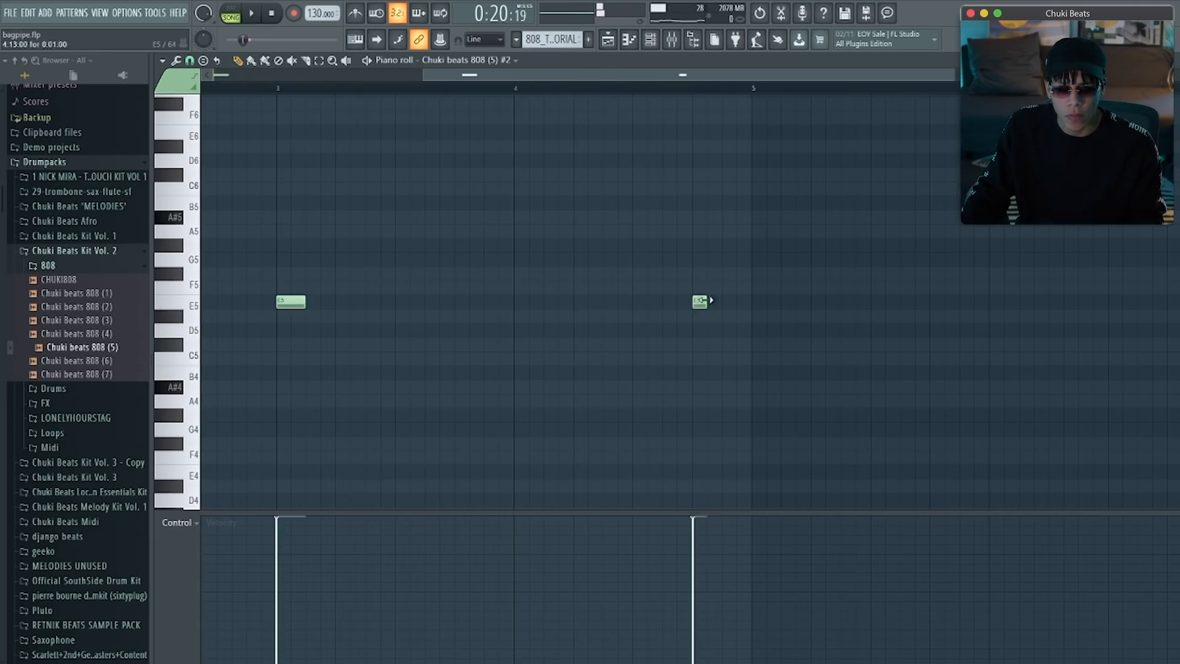
key(space)
click(671, 302)
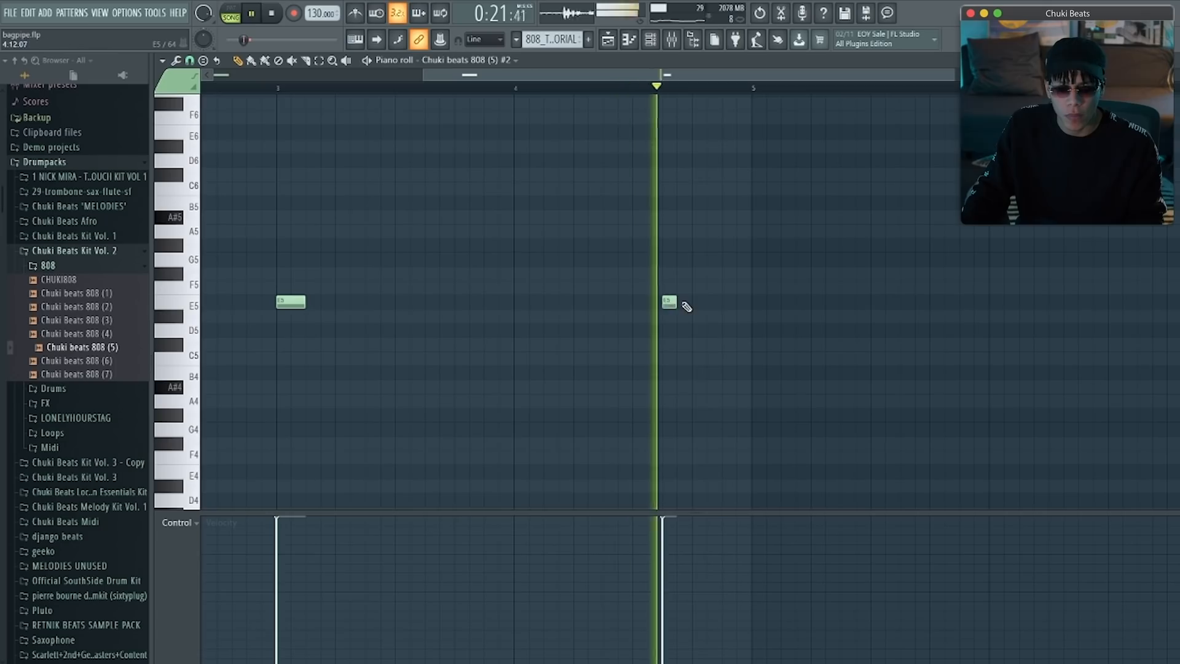
key(space)
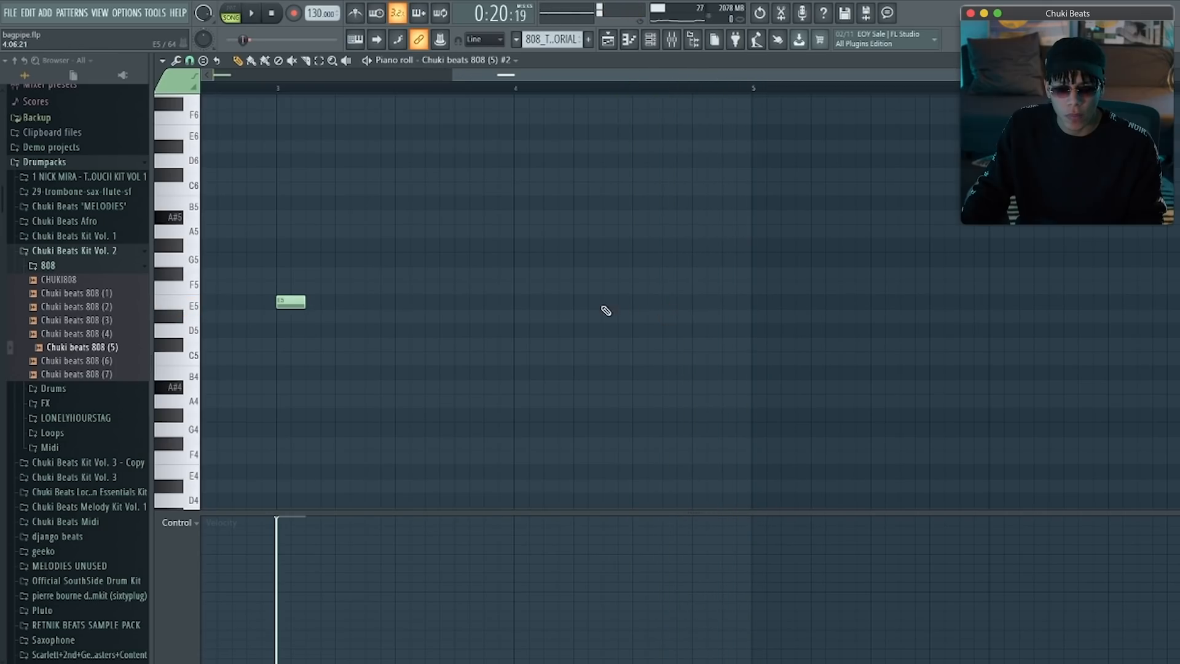
Step: Place three consecutive short E5 notes in bar 4 at steps 5, 6 and 7, checking them against playback
key(space)
click(579, 301)
click(595, 301)
key(space)
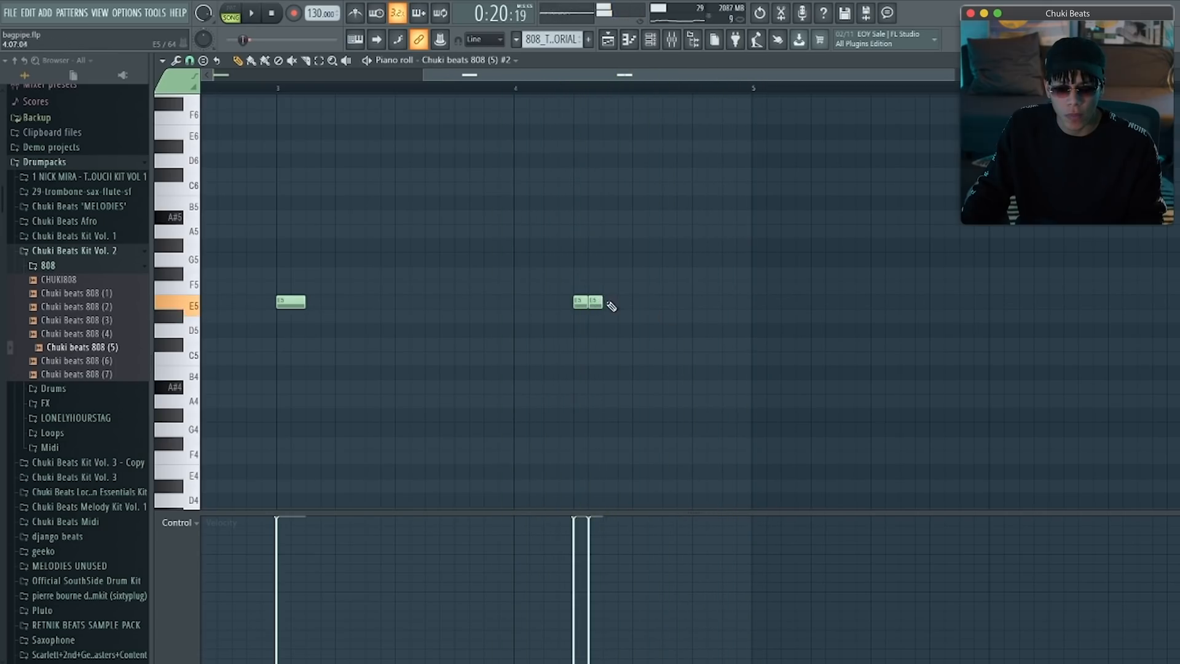
click(611, 301)
key(space)
Step: Add a short E5 note near the end of bar 4 and move it to step 13
click(665, 301)
key(space)
key(space)
drag(672, 301, 693, 301)
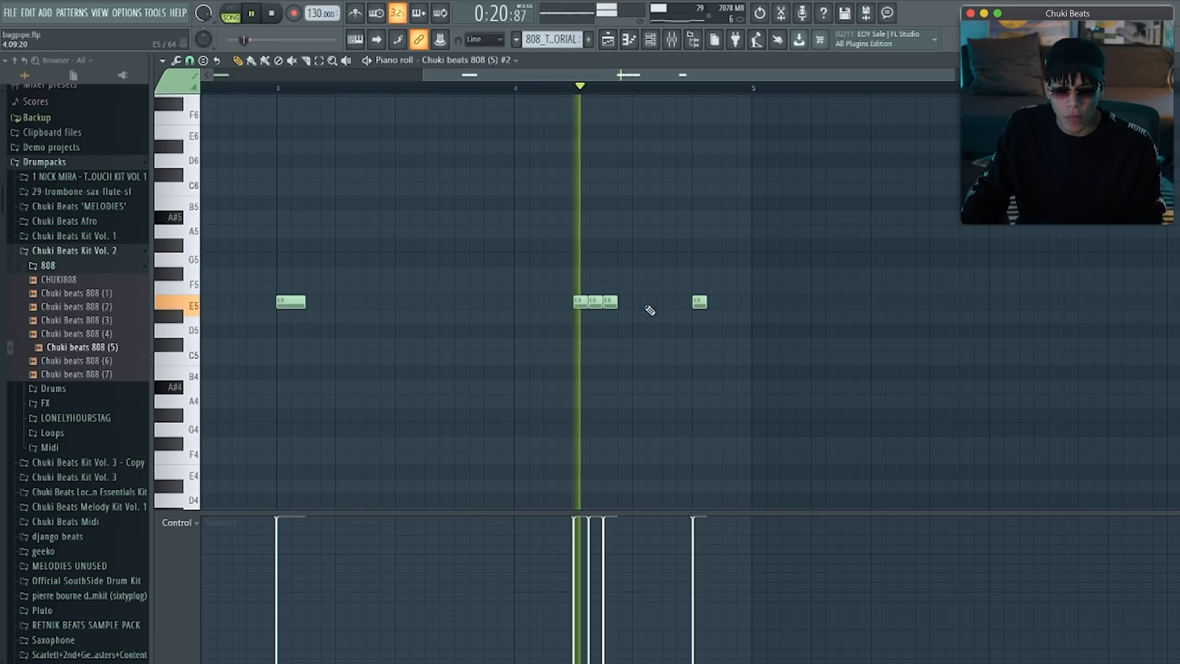
Step: Play from bar 1 and add a two-step E6 note near the end of bar 2, starting at step 13
scroll(663, 307, down, 3)
drag(249, 88, 206, 89)
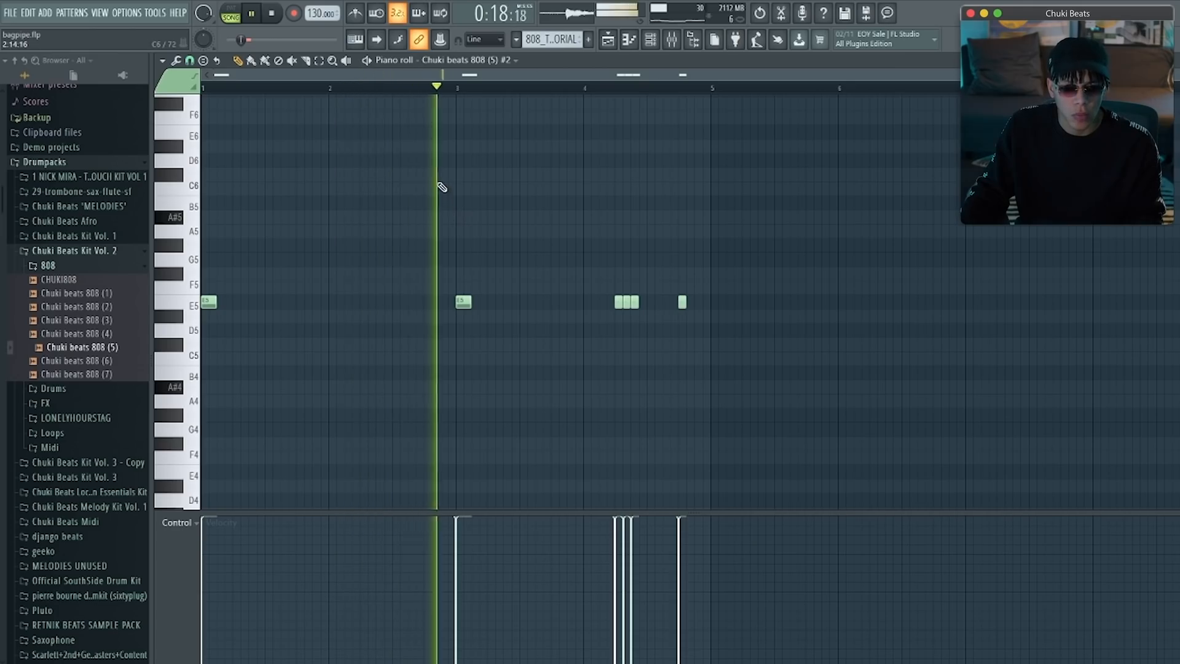
key(space)
click(439, 161)
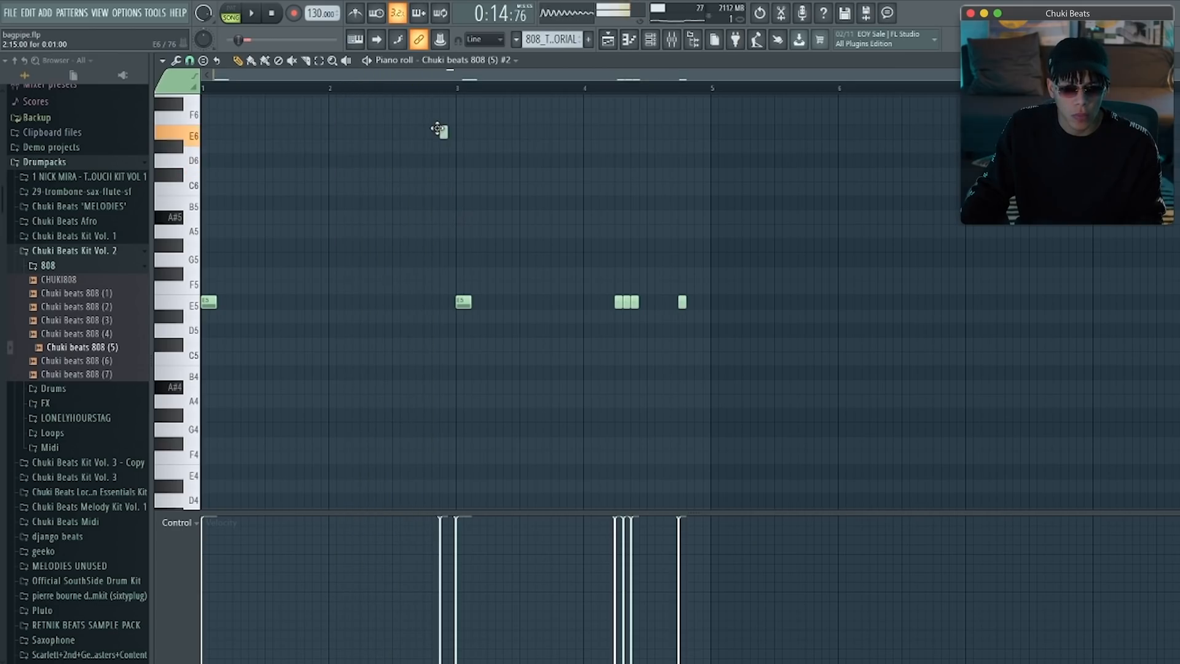
key(space)
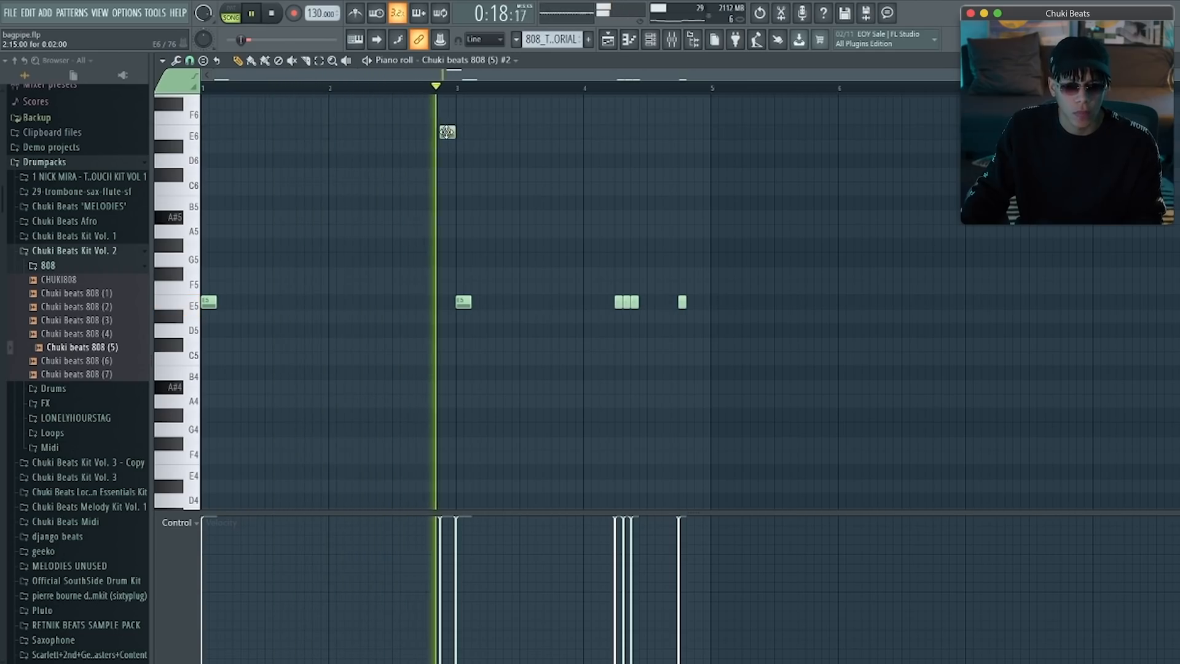
drag(447, 133, 431, 132)
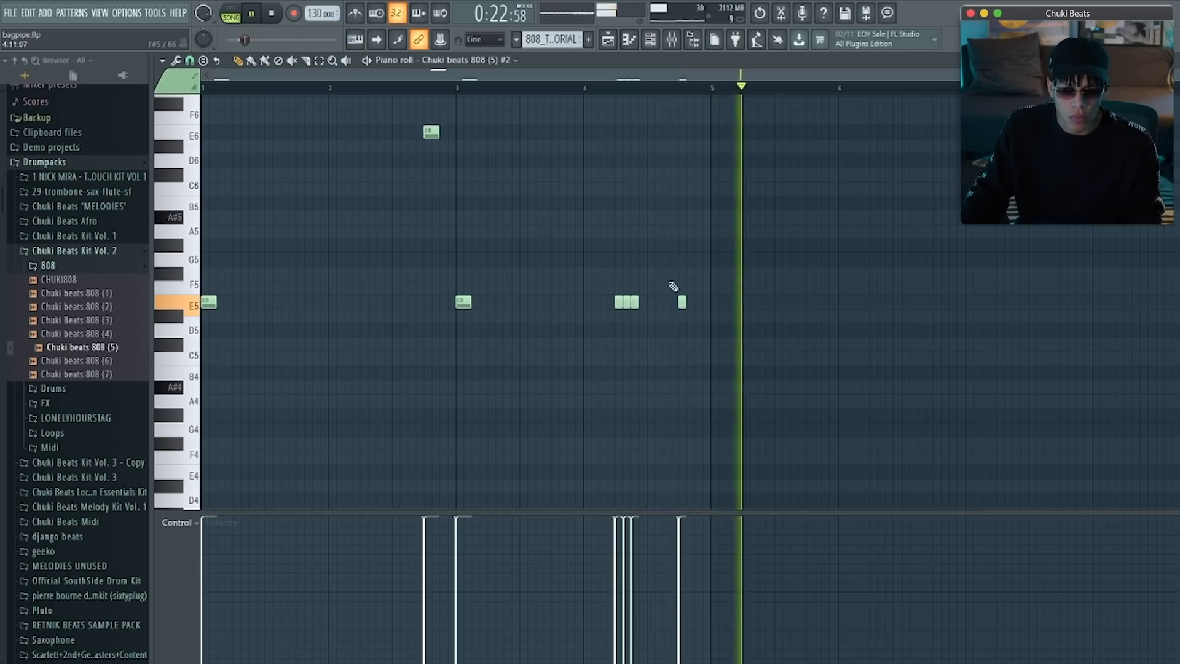
Step: Try a low-velocity E5 note at step 9 of bar 4
key(space)
key(space)
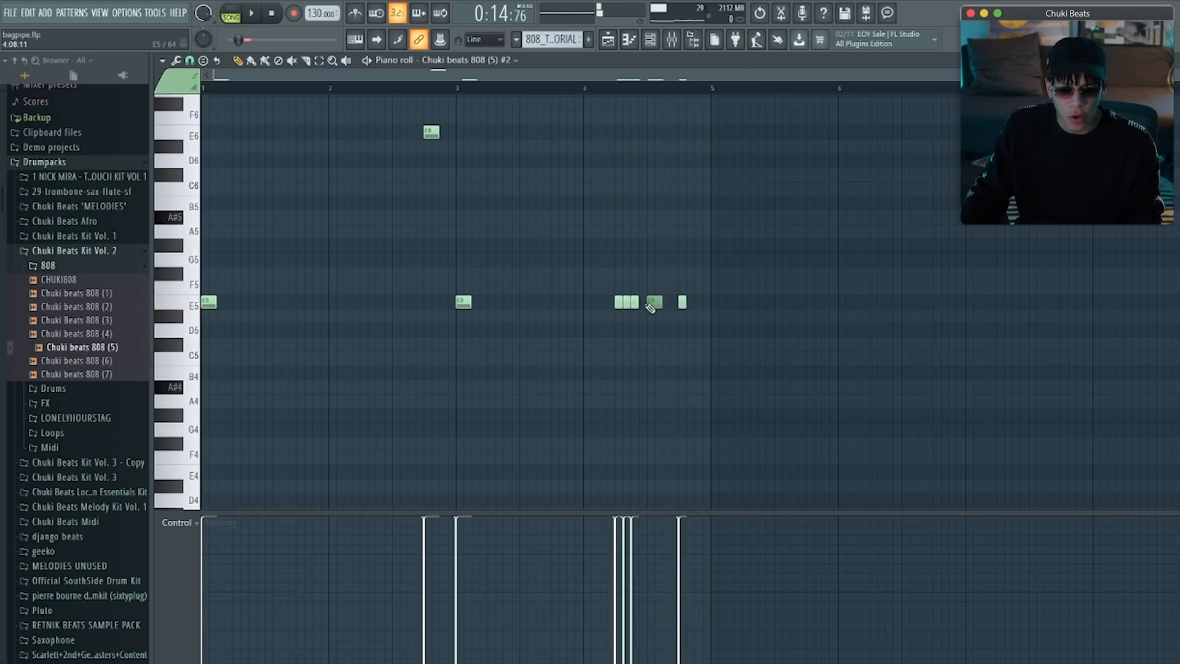
scroll(651, 304, up, 2)
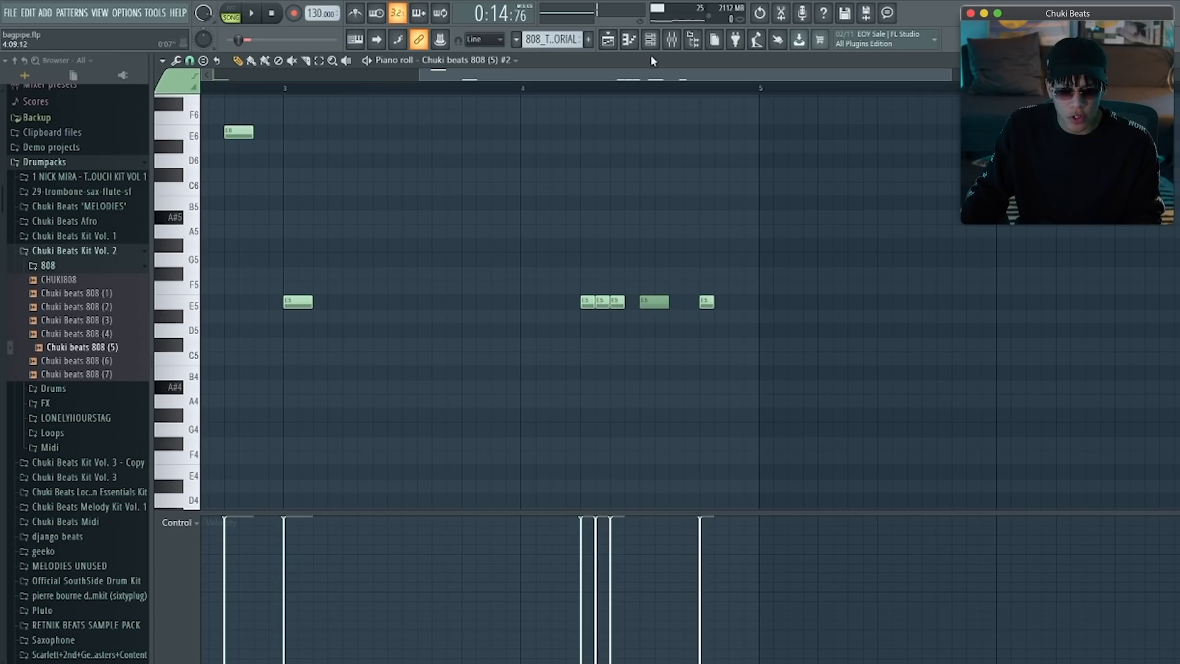
Step: Enable Cut itself for the Chuki beats 808 (5) #2 channel and check the setting
click(653, 42)
right_click(518, 468)
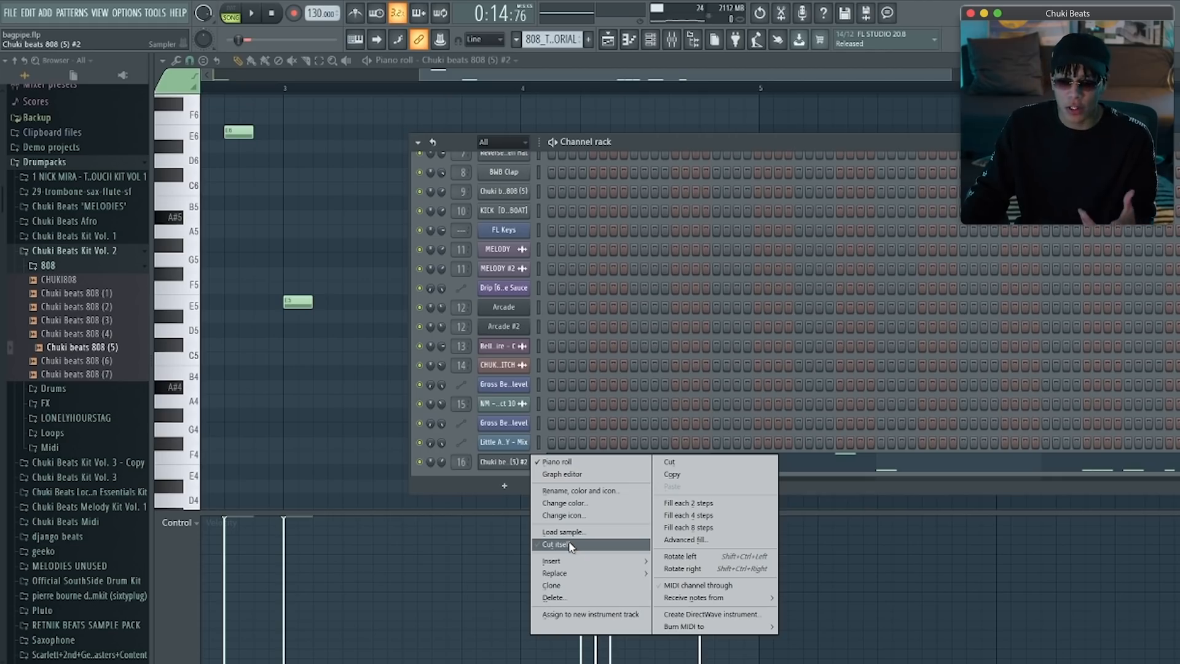
click(572, 545)
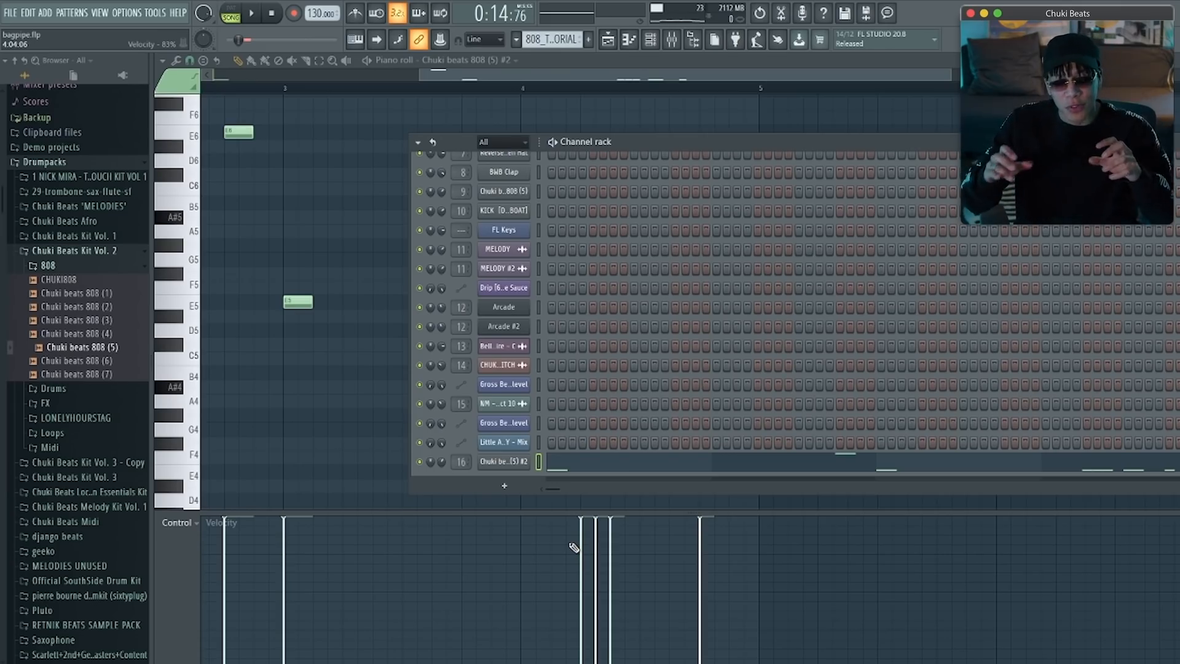
right_click(504, 462)
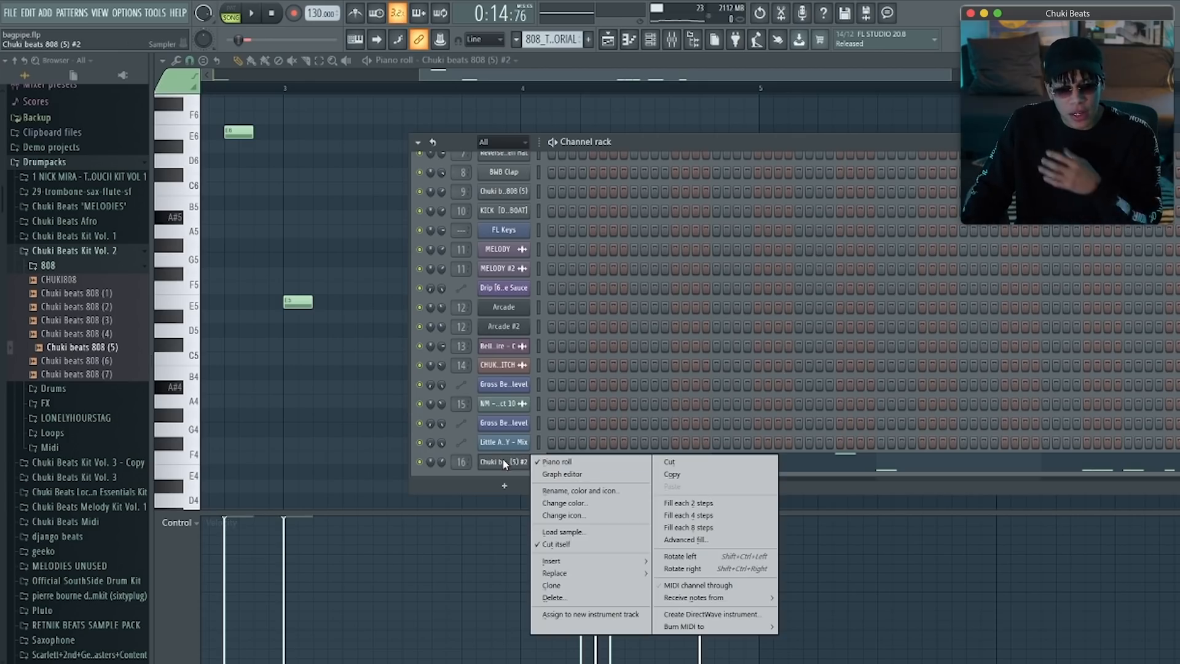
click(607, 75)
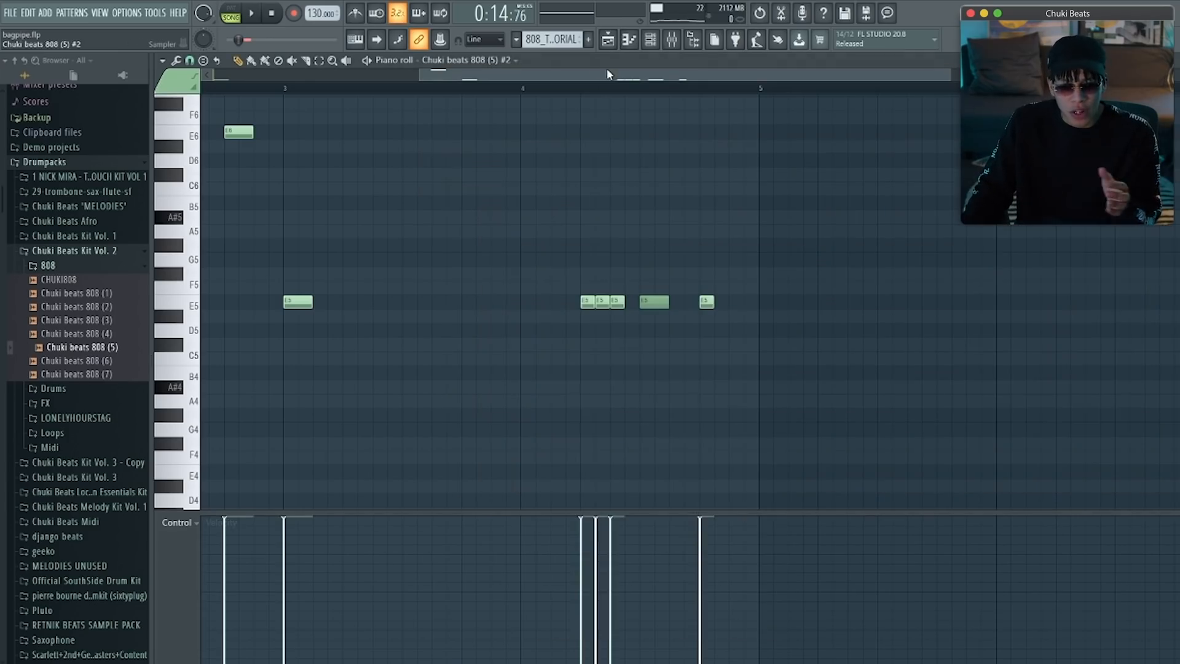
Step: Add short E6 and F6 notes at steps 9 and 11 of bar 4, followed by the E5 note at step 13
drag(569, 72, 199, 85)
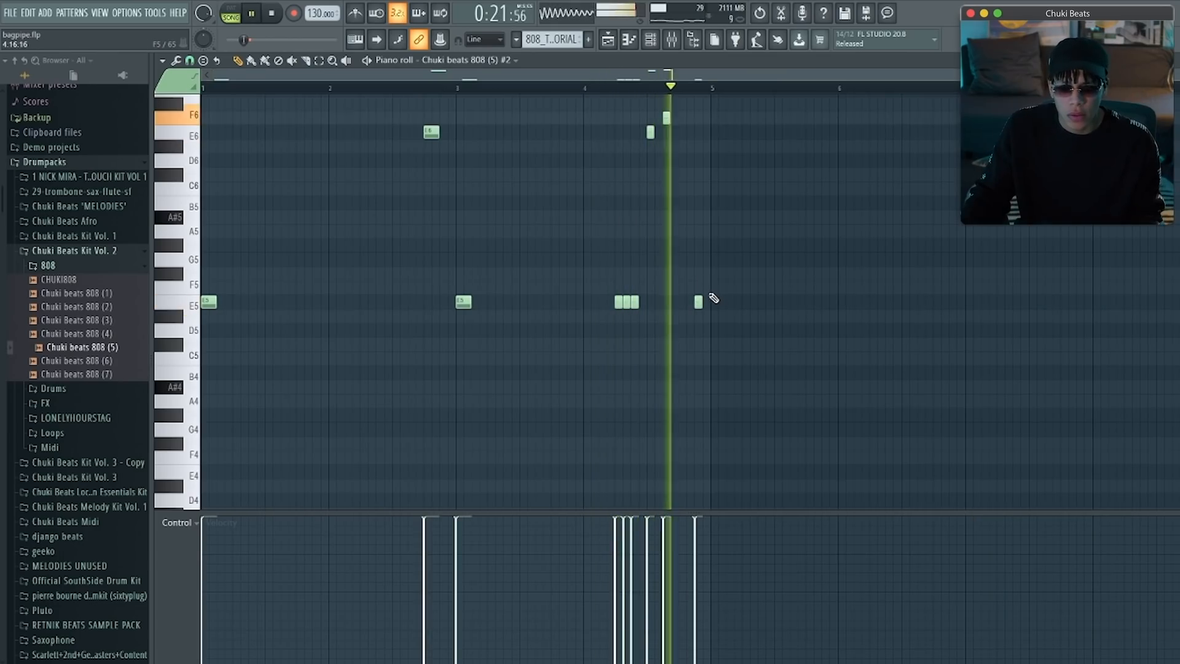
click(683, 302)
key(space)
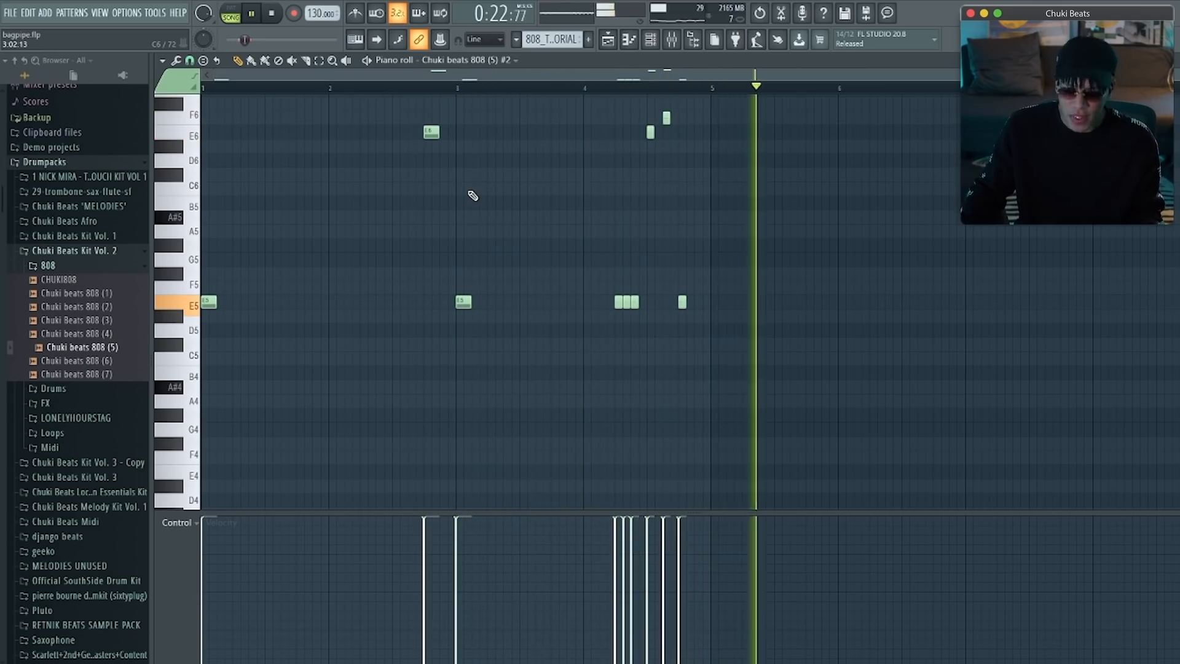
key(space)
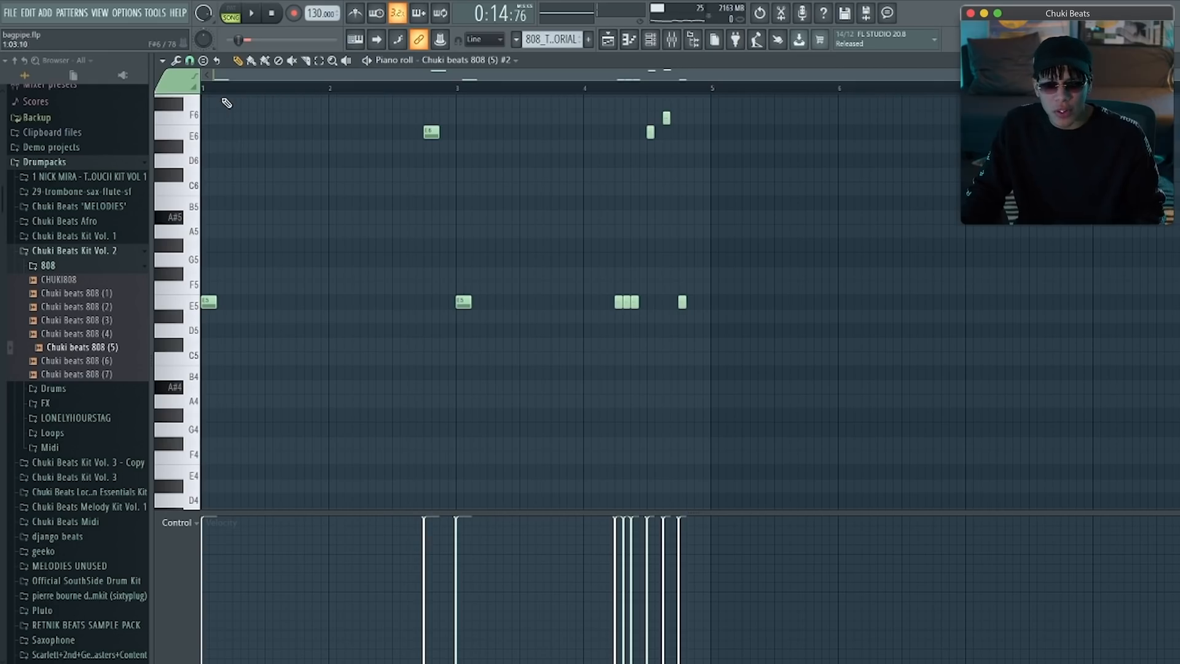
Step: Duplicate the whole four-bar 808 pattern into bars 5 to 8, deselect the copy, and play it back
key(ctrl+a)
key(ctrl+b)
scroll(559, 206, down, 2)
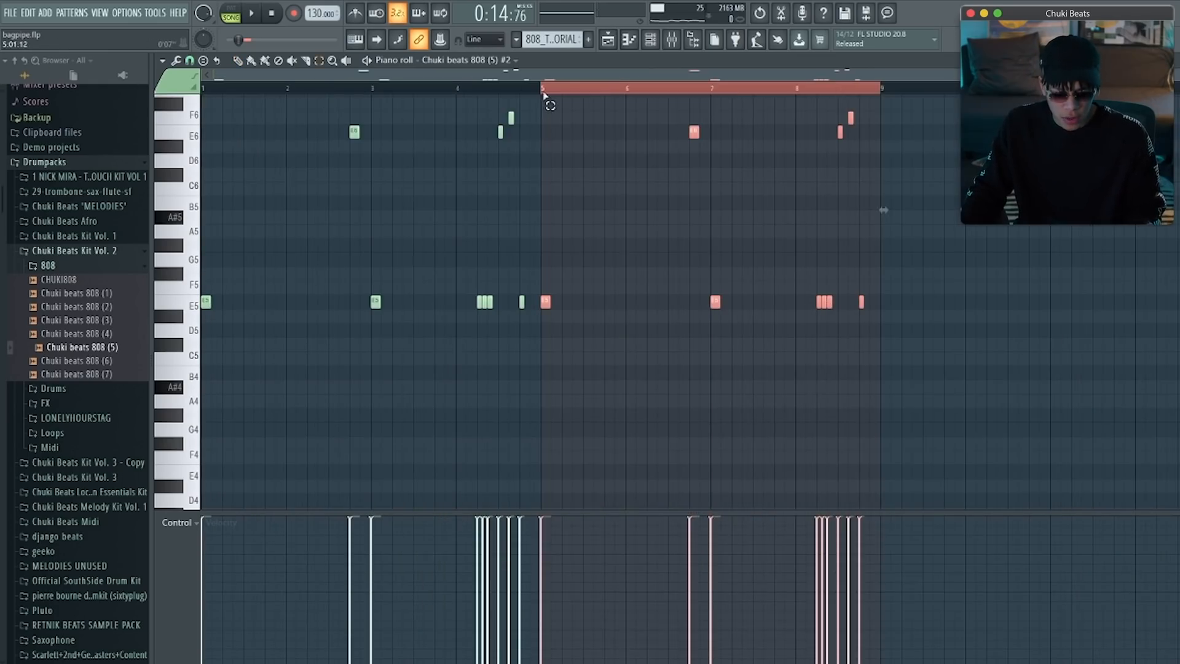
ctrl+click(499, 93)
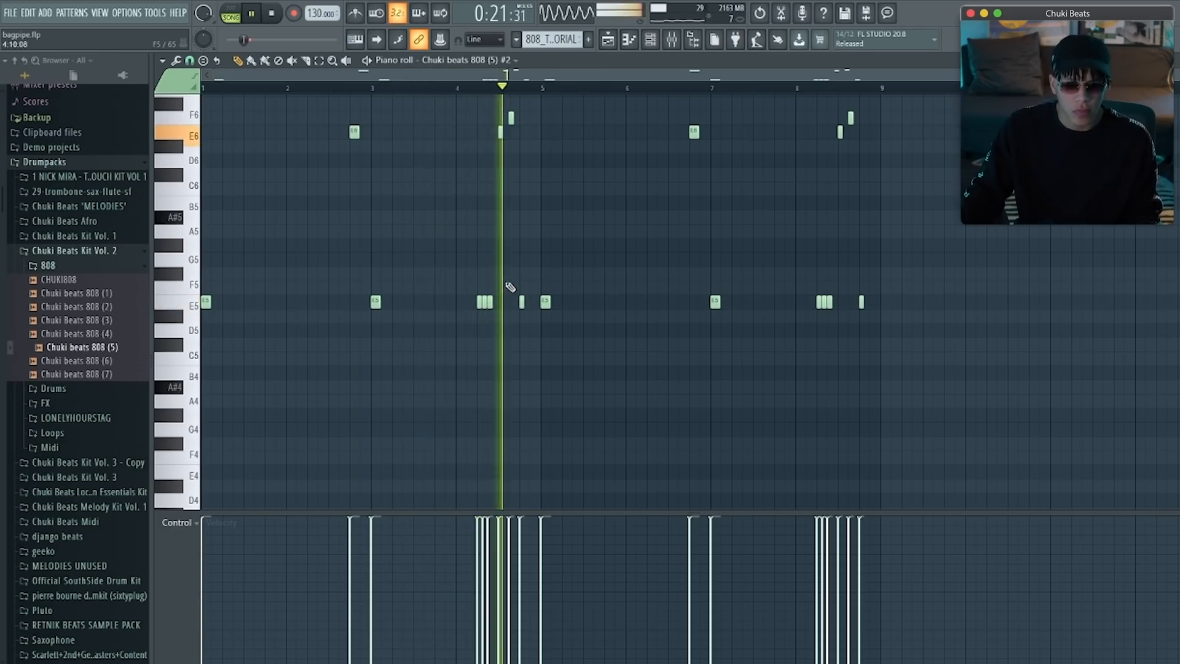
key(space)
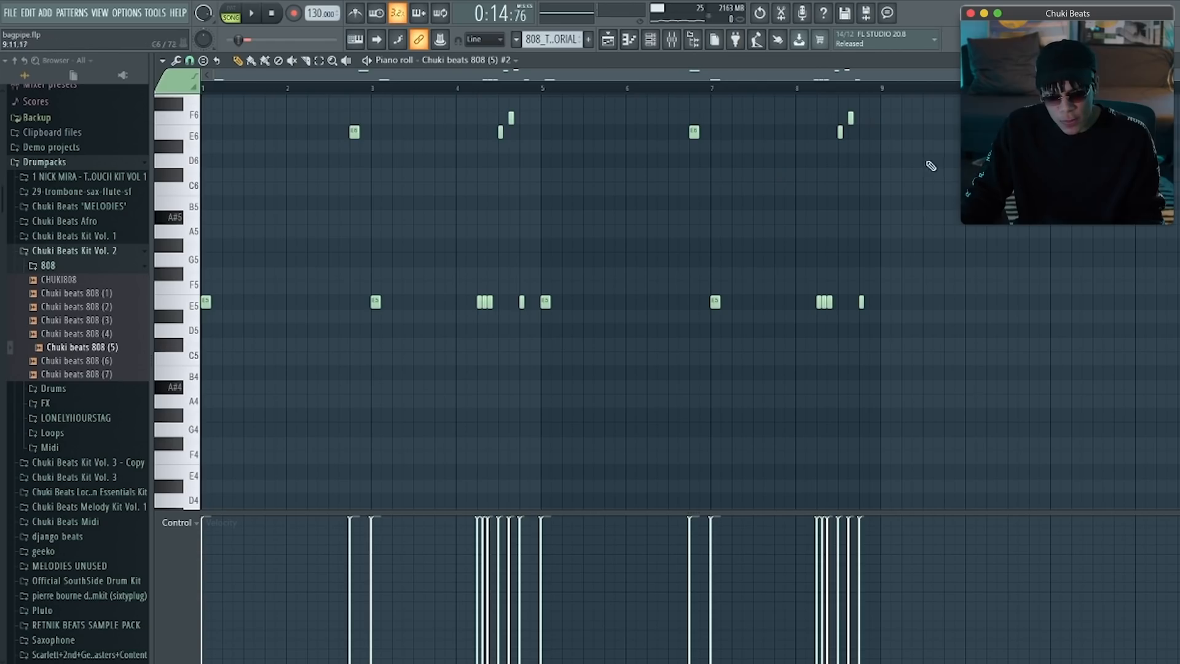
Step: Delete the three consecutive E5 notes in bar 4 and lower that bar's F6 note to E6
scroll(469, 215, up, 4)
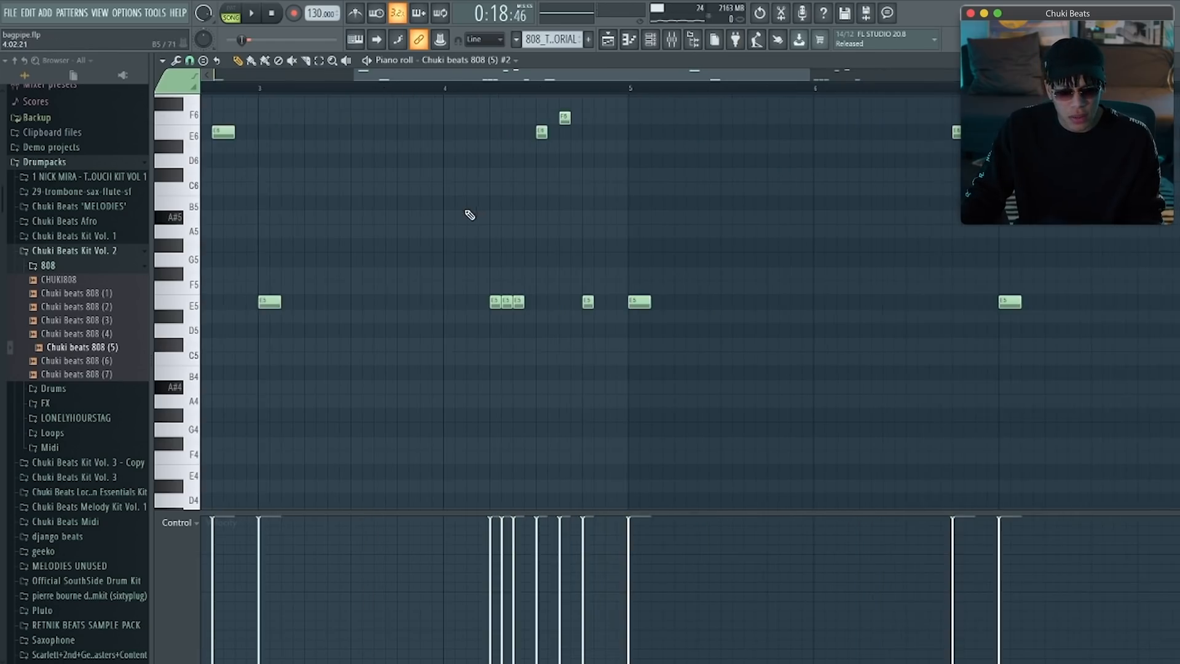
key(space)
right_click(507, 302)
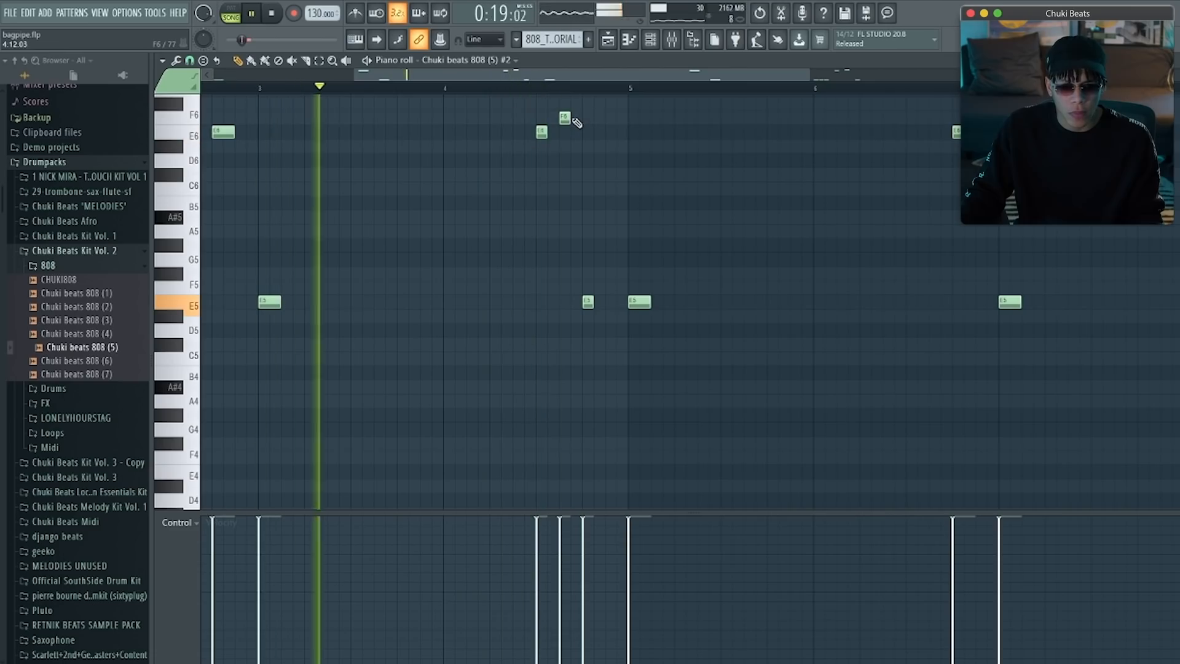
drag(566, 118, 565, 132)
Step: Add a short E5 note at step 15 of bar 4 and set its velocity to 7%
scroll(582, 148, up, 3)
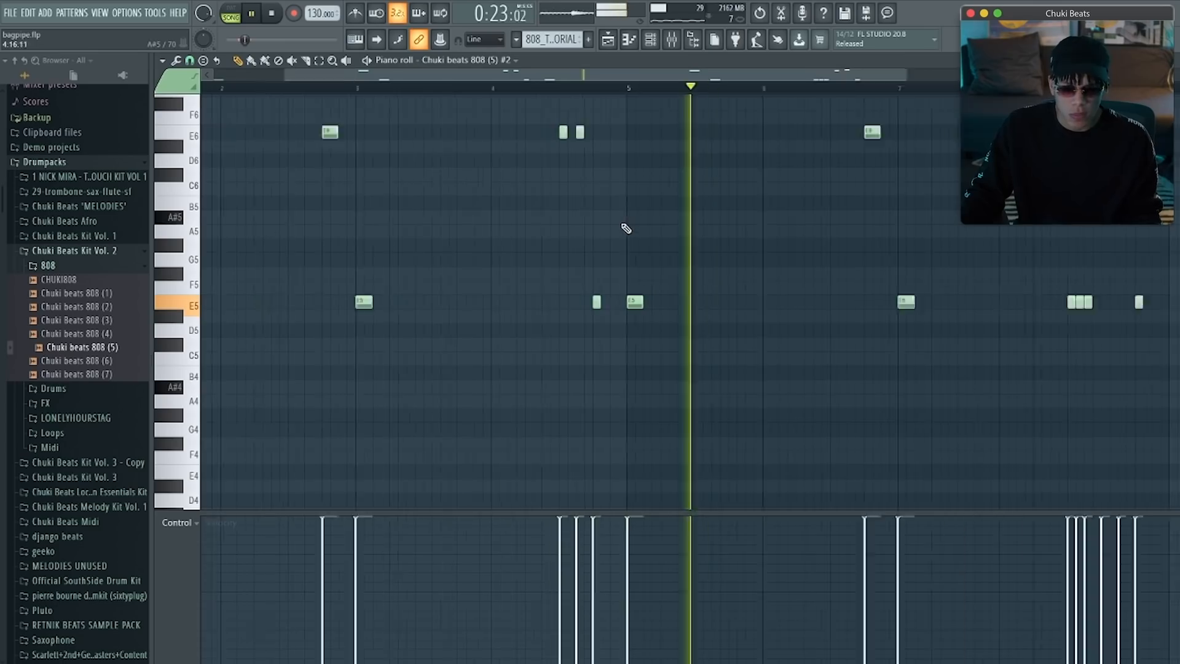
key(space)
click(629, 301)
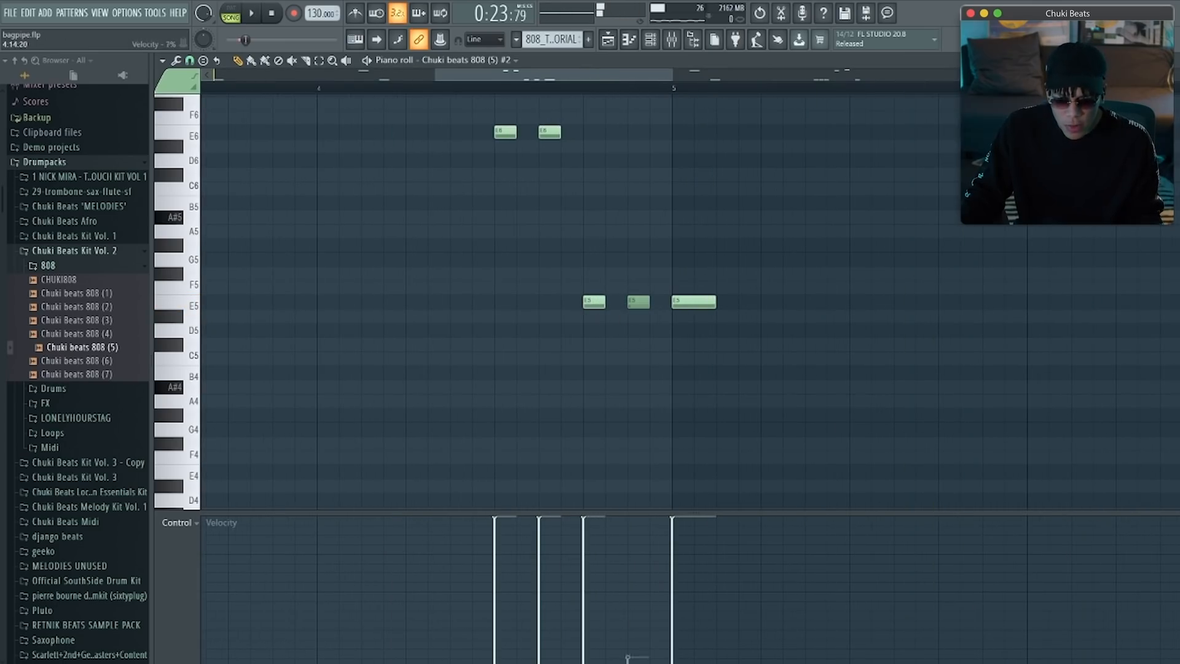
Step: Play the eight-bar 808 pattern from bar 1
scroll(626, 286, down, 3)
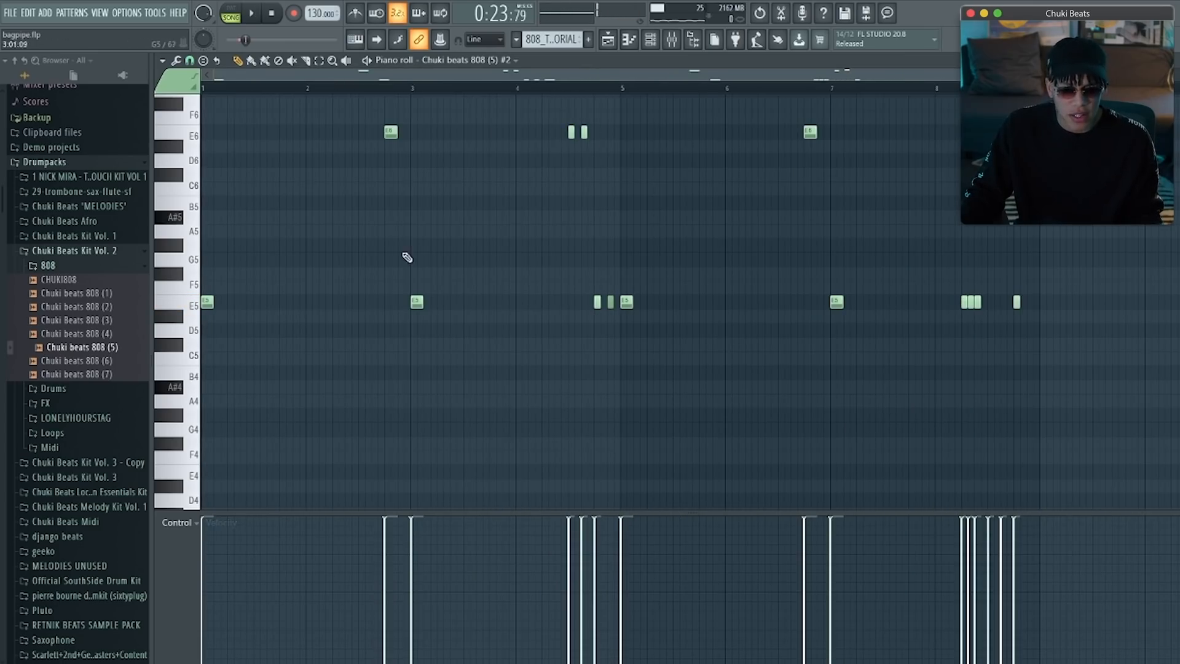
scroll(407, 257, down, 2)
key(space)
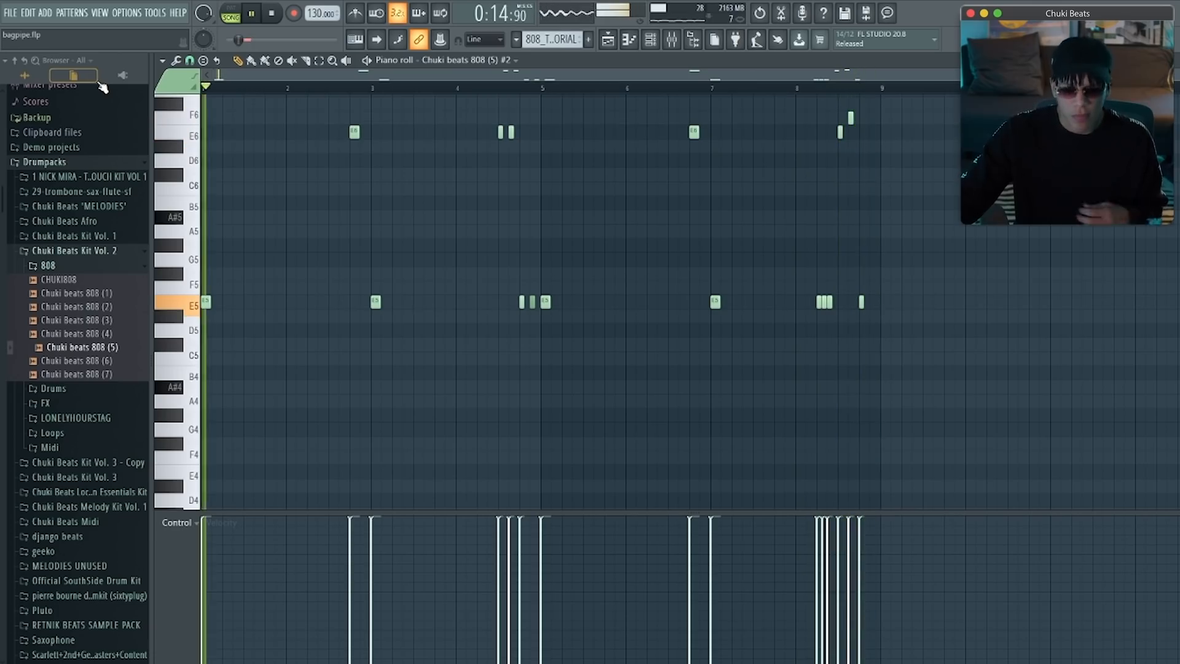
key(space)
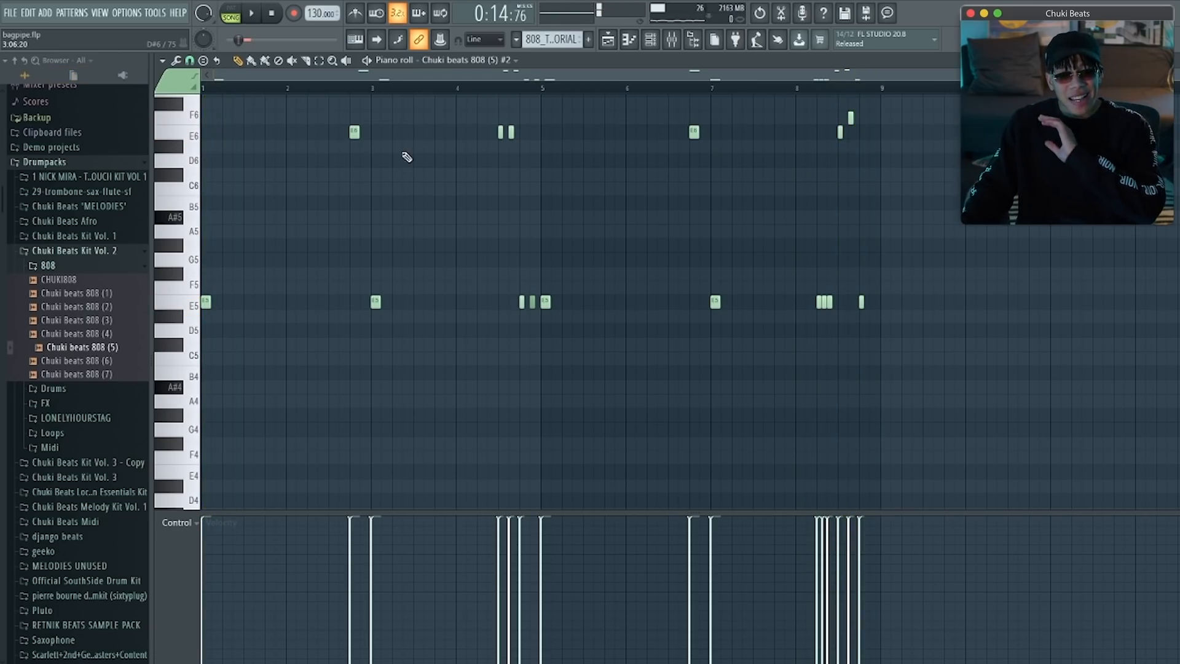
Step: Review the precomputed effects and boost settings of the Chuki beats 808 (5) #2 sampler while playing the beat
click(615, 43)
key(F6)
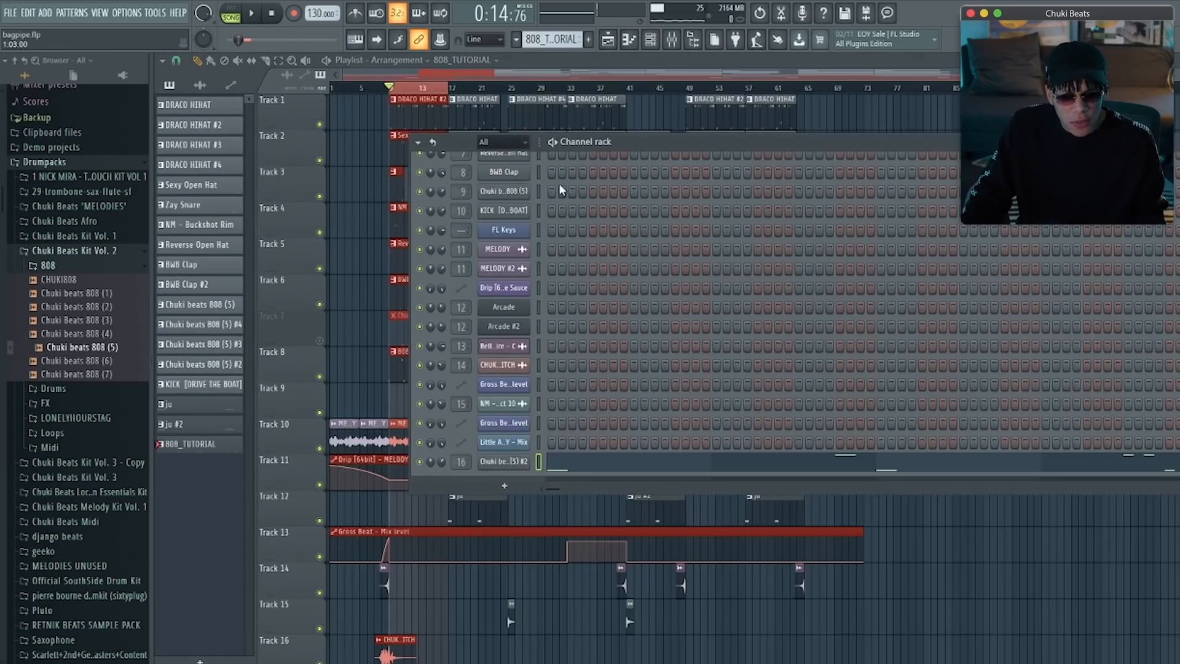
click(504, 462)
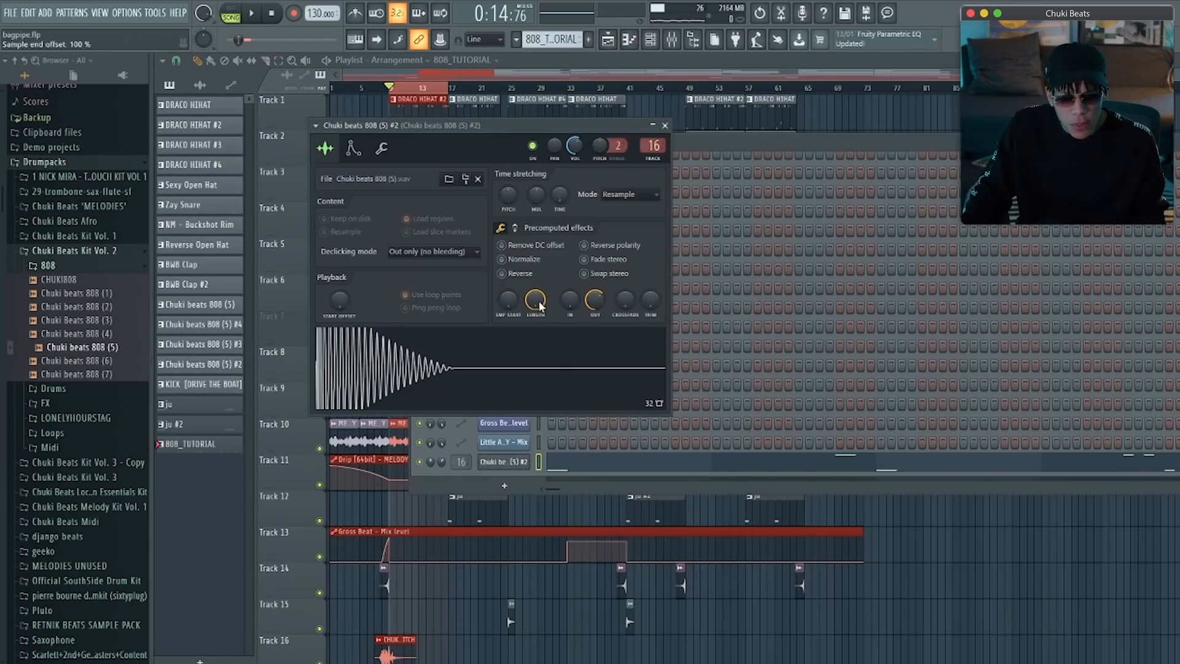
click(516, 228)
key(space)
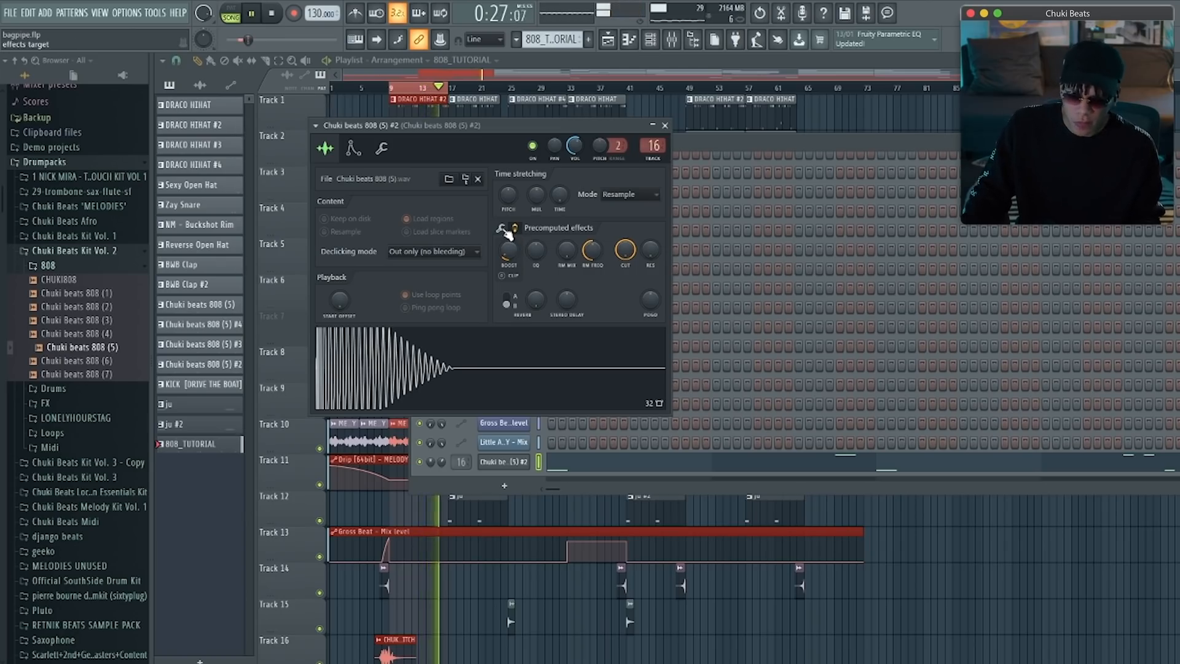
key(space)
click(664, 125)
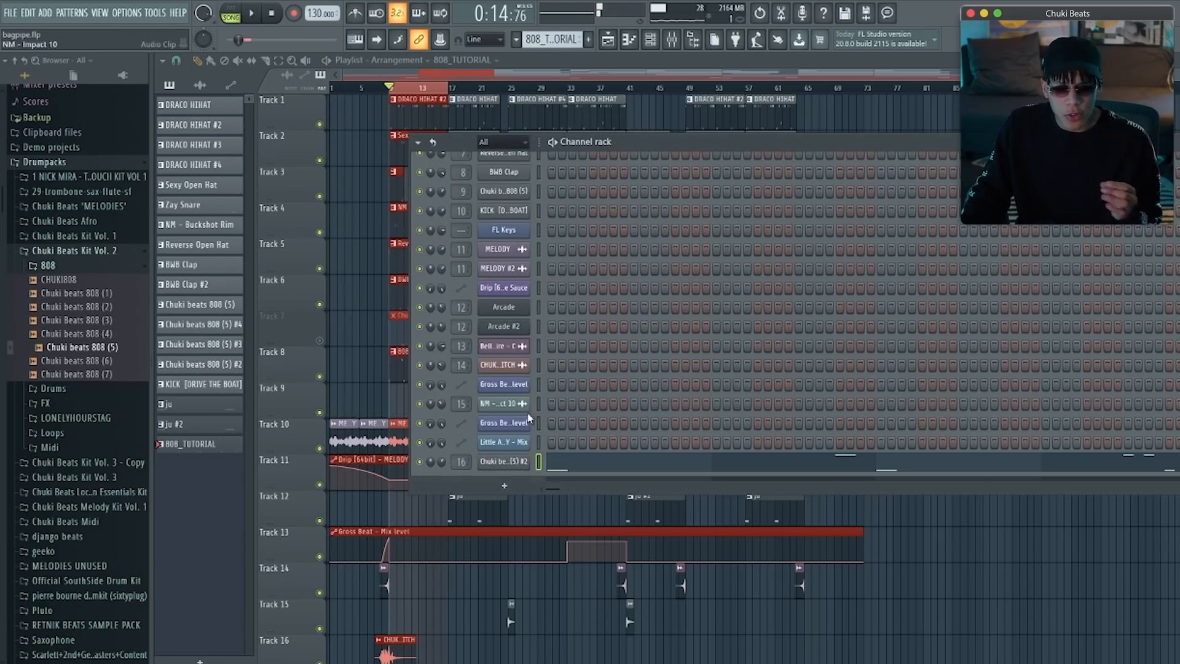
Step: Clone the Chuki beats 808 (5) #2 channel and copy its notes into the clone
right_click(529, 462)
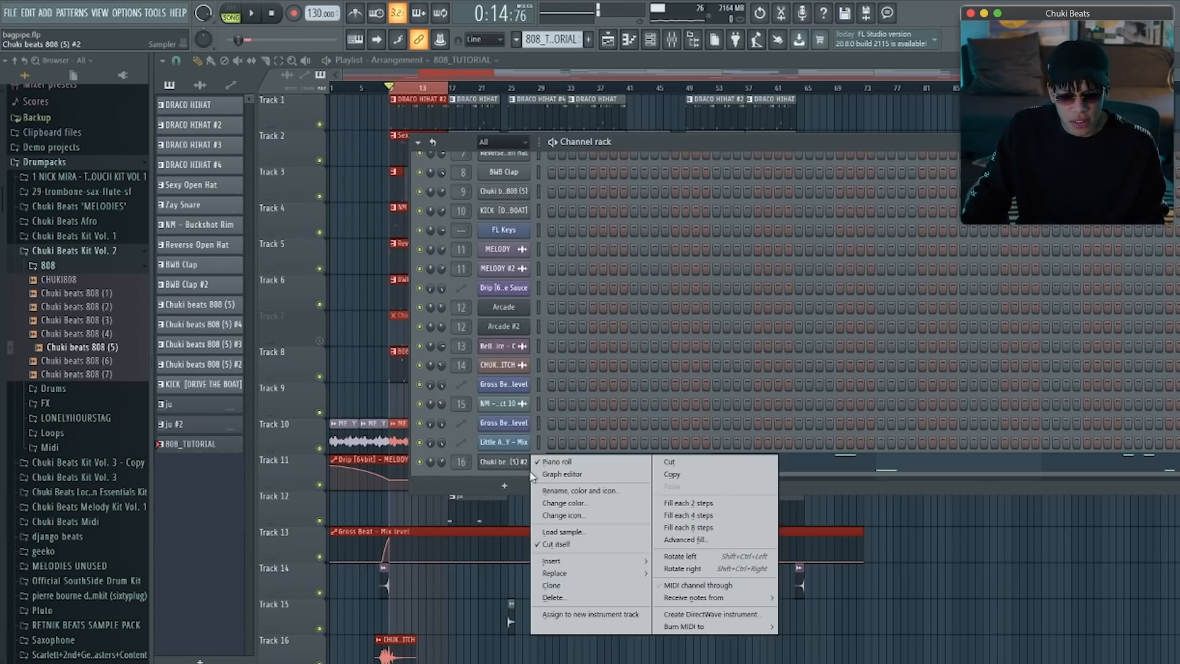
click(558, 587)
right_click(528, 430)
click(672, 443)
right_click(515, 448)
click(675, 473)
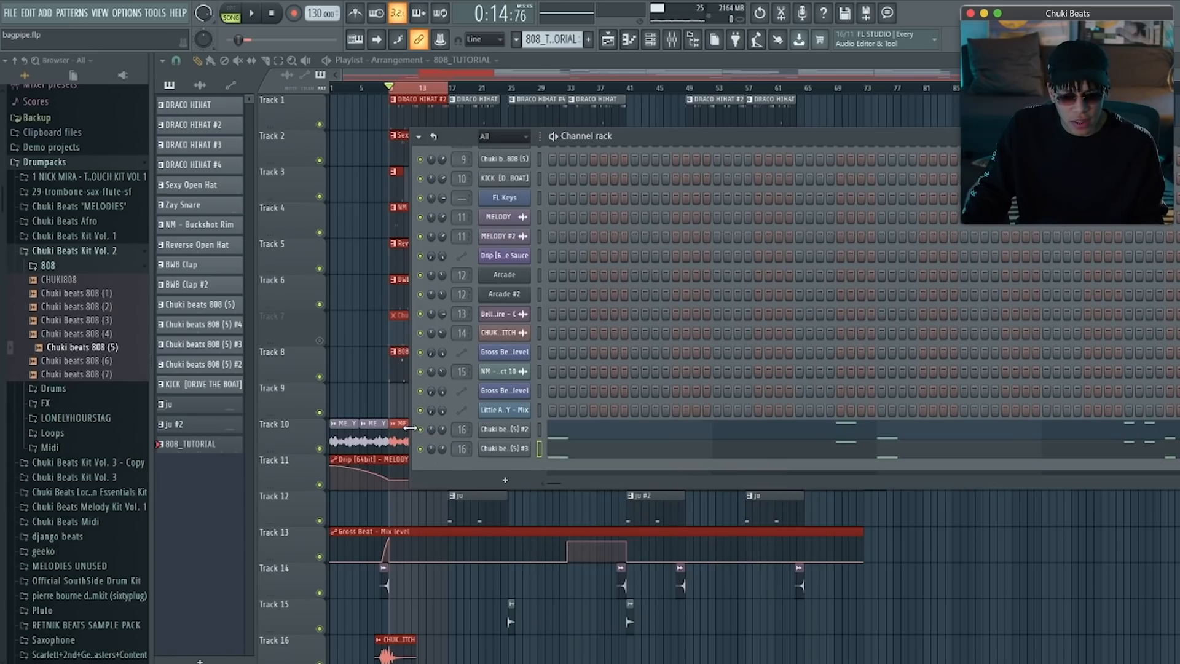
Step: Remove the cloned 808's boost, set its quick fade-out to 0%, and play the beat with it
click(499, 449)
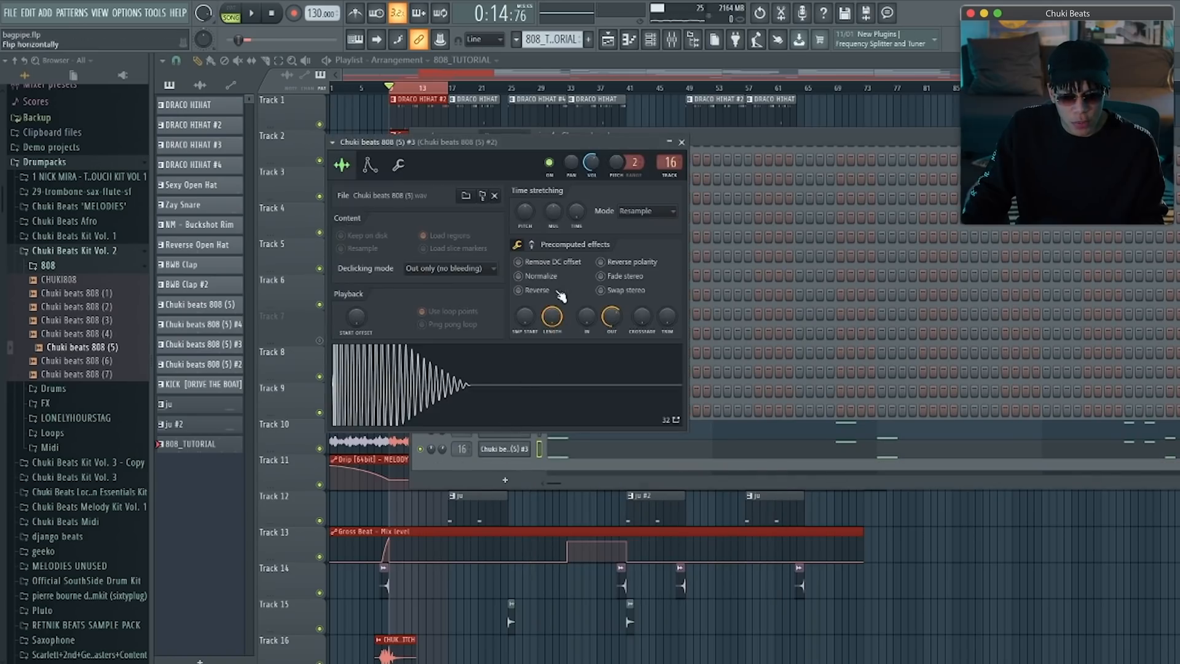
click(518, 245)
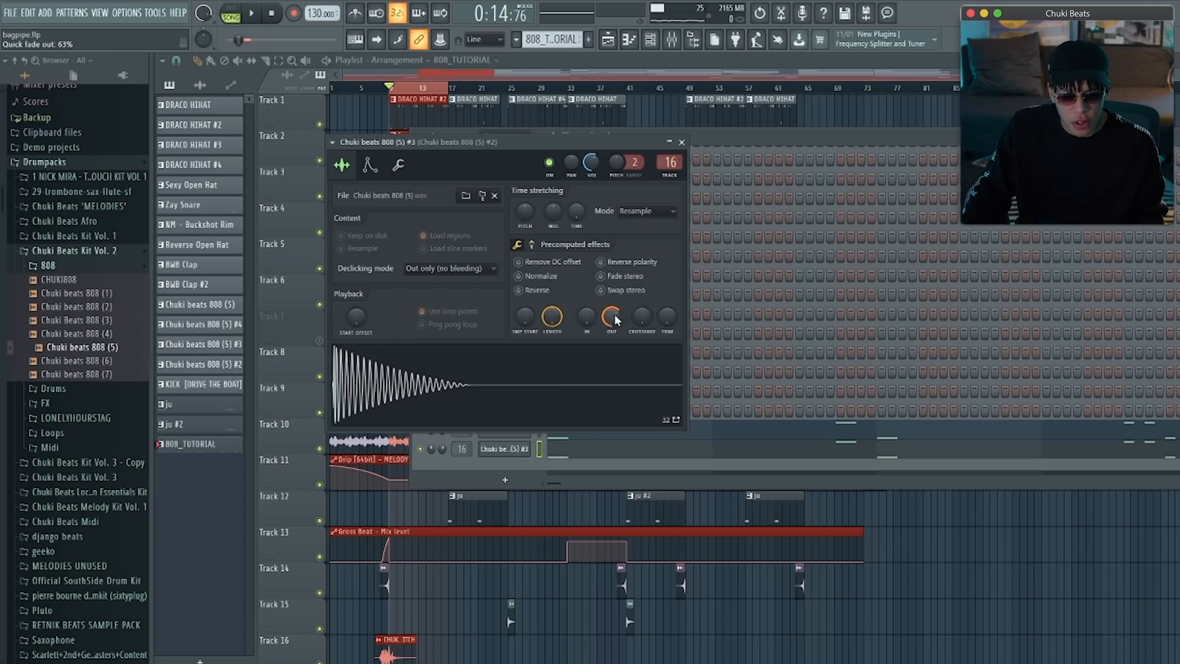
drag(616, 319, 616, 356)
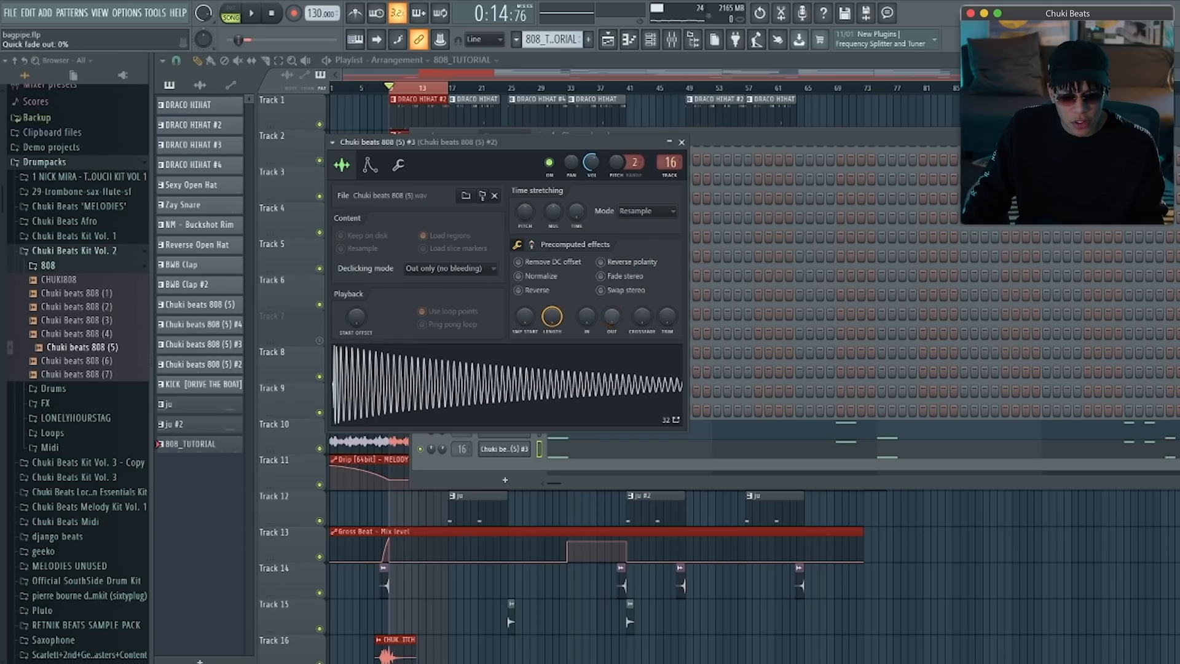
click(682, 141)
key(space)
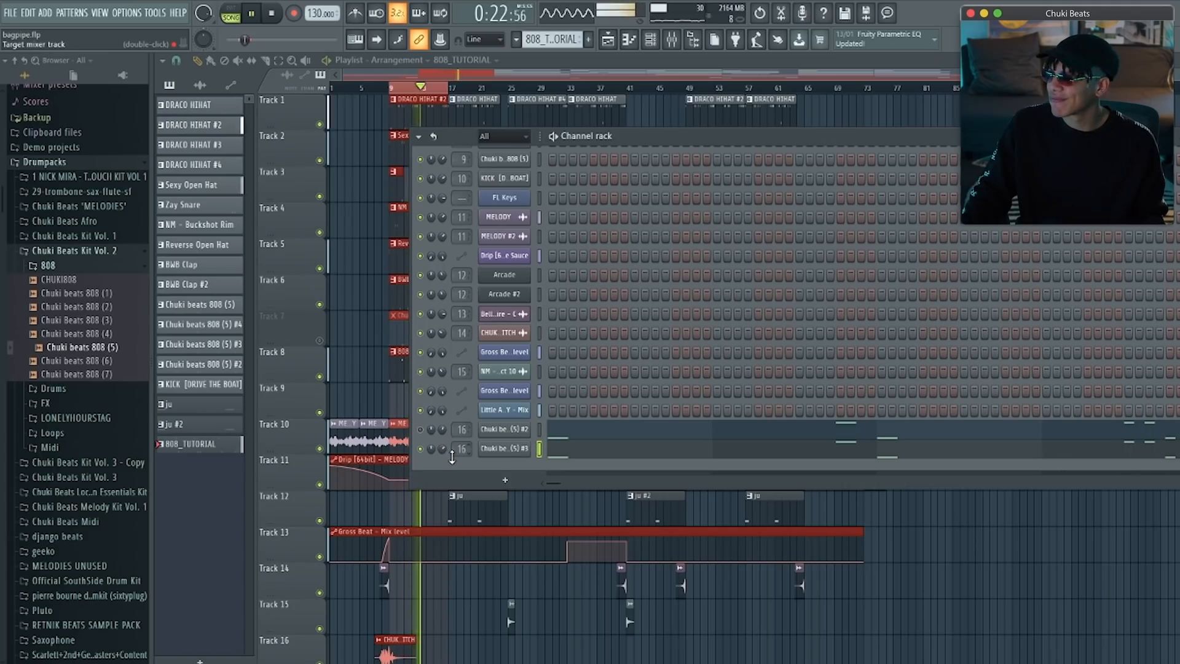
key(space)
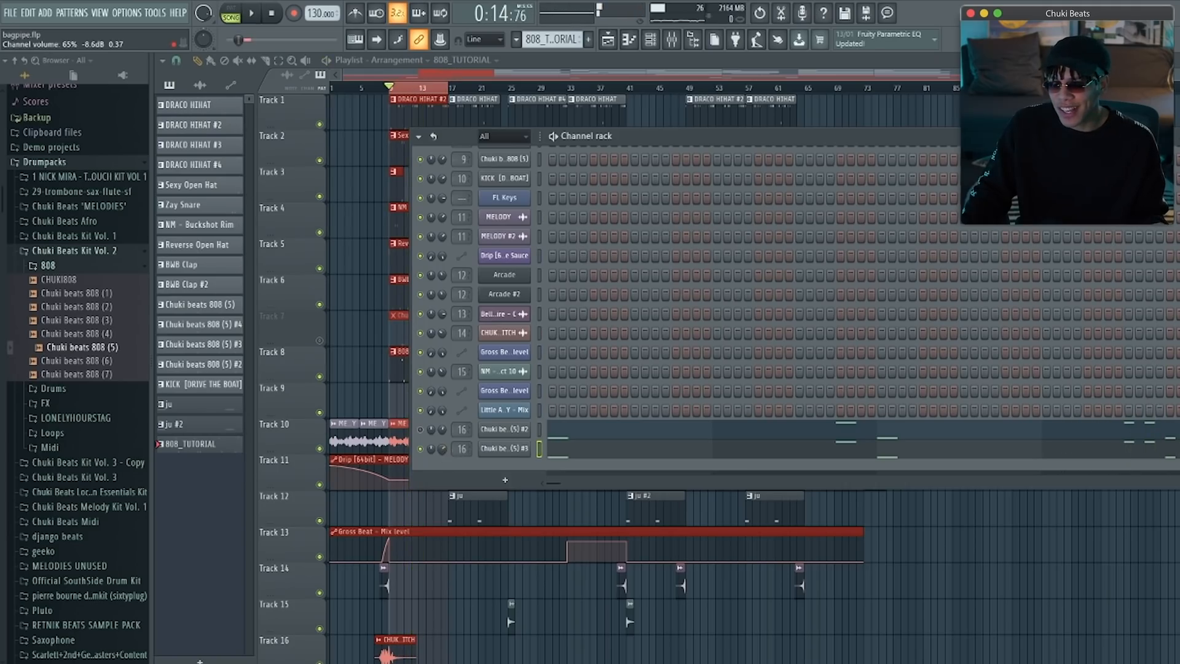
Step: Raise the cloned 808's quick fade-out so its tail ends about 40% through the sample, and start playback
click(507, 449)
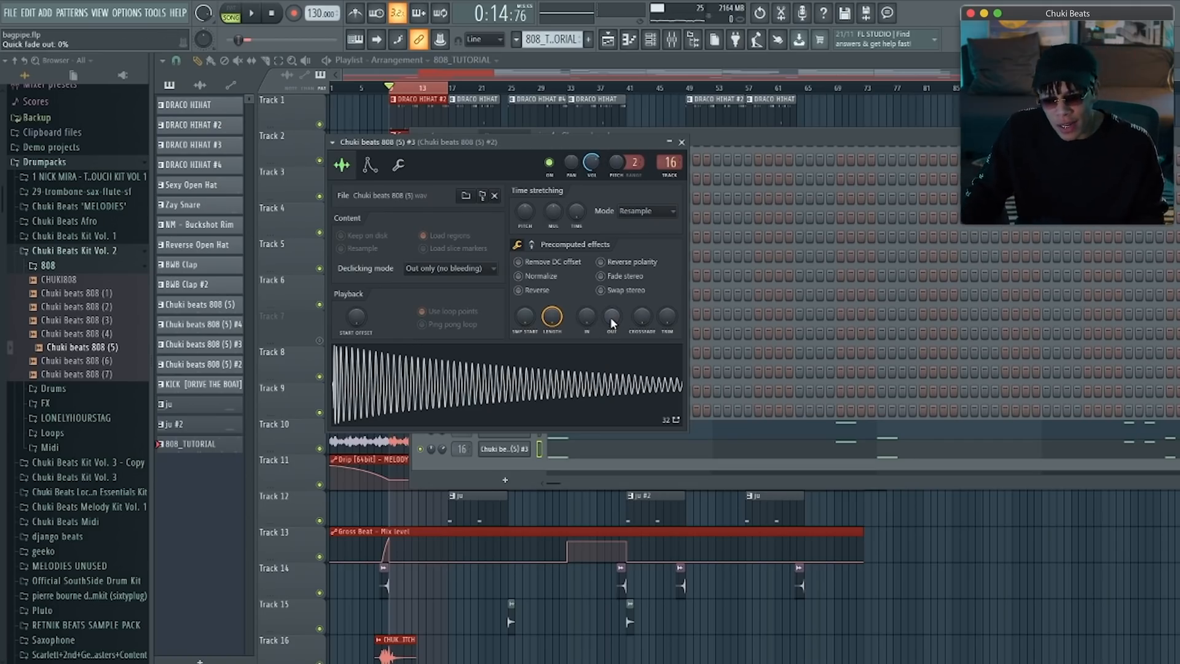
drag(611, 319, 615, 324)
key(space)
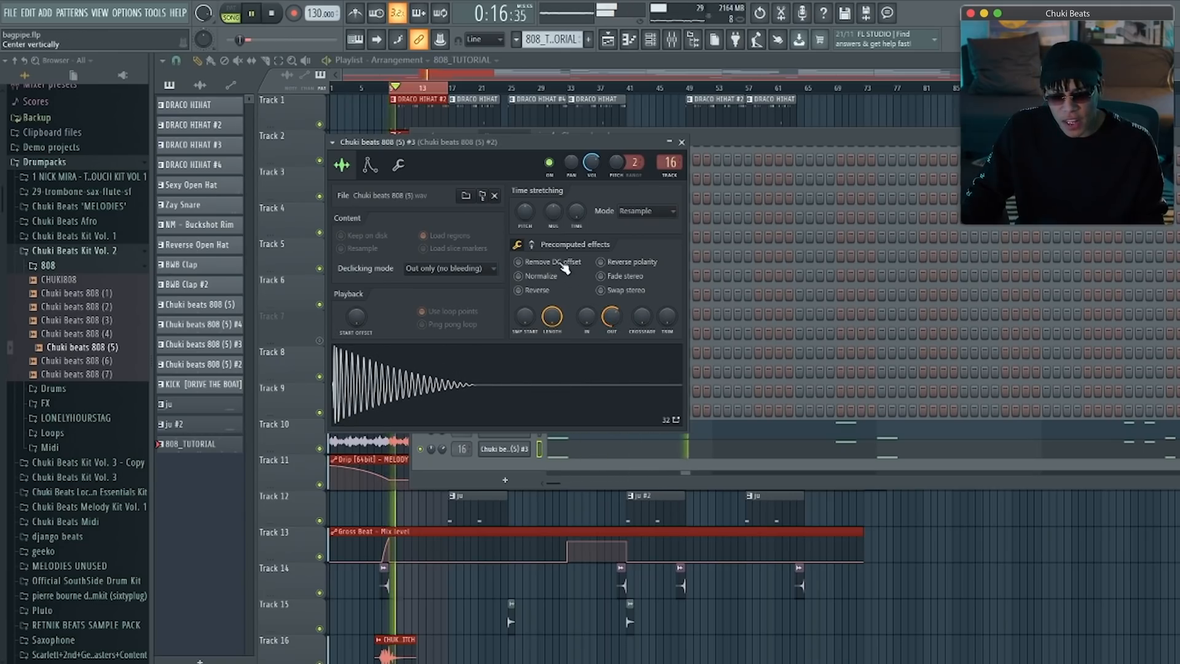
Step: Raise the boost on the cloned 808, play the beat from the start, and fine-tune the channel volume
click(533, 245)
drag(525, 265, 525, 259)
key(space)
key(space)
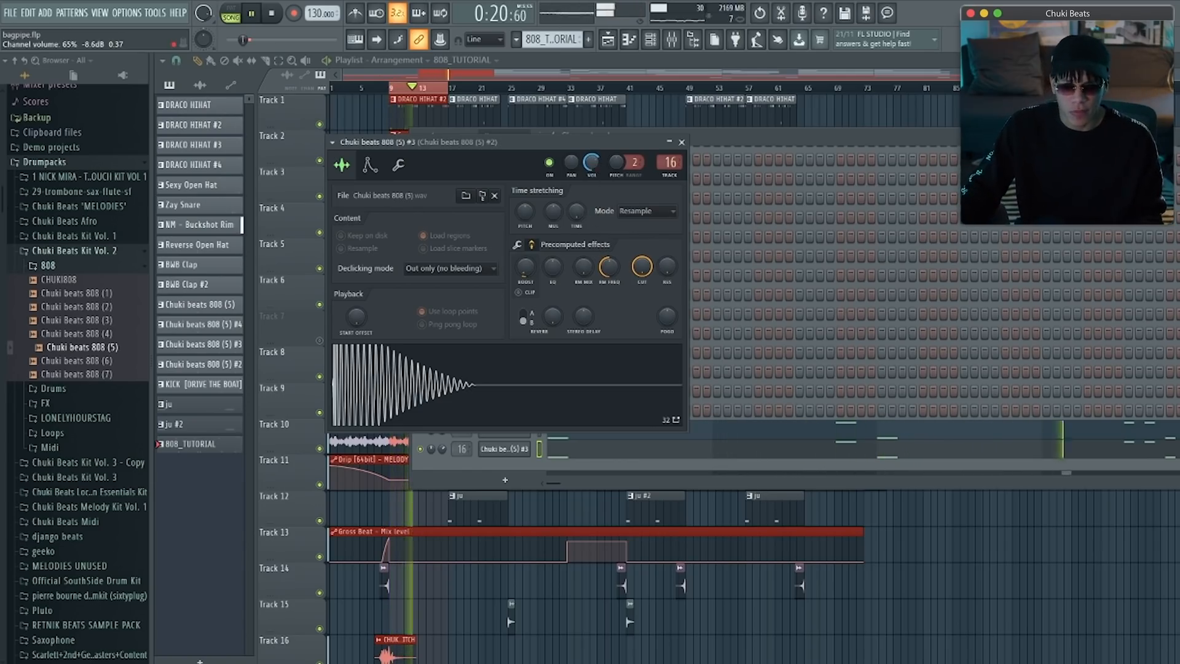
drag(591, 164, 591, 163)
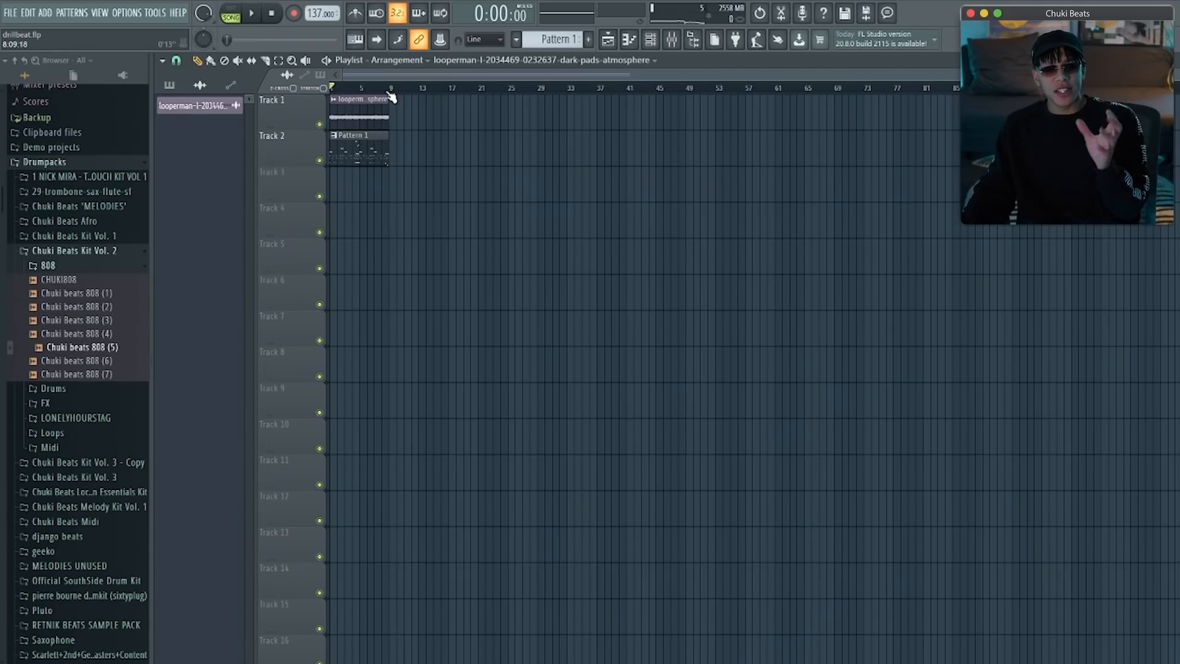
Step: Show the mixer and channel rack of the drillbeat project and play its beat with the 808 channels muted
click(673, 48)
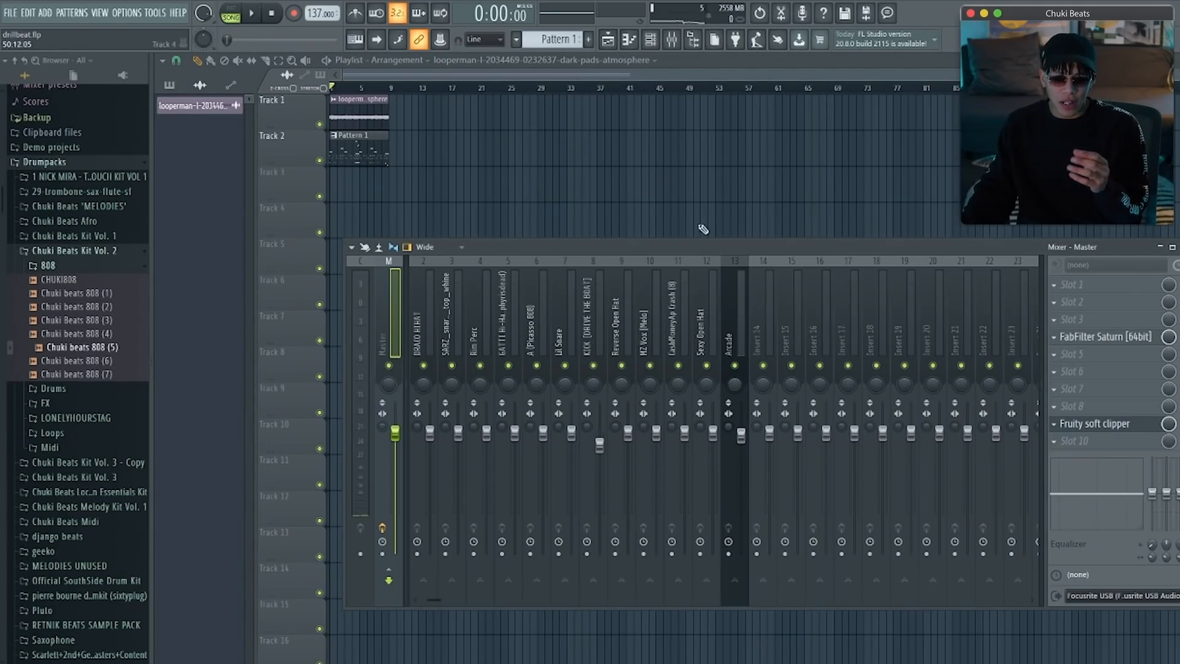
click(650, 41)
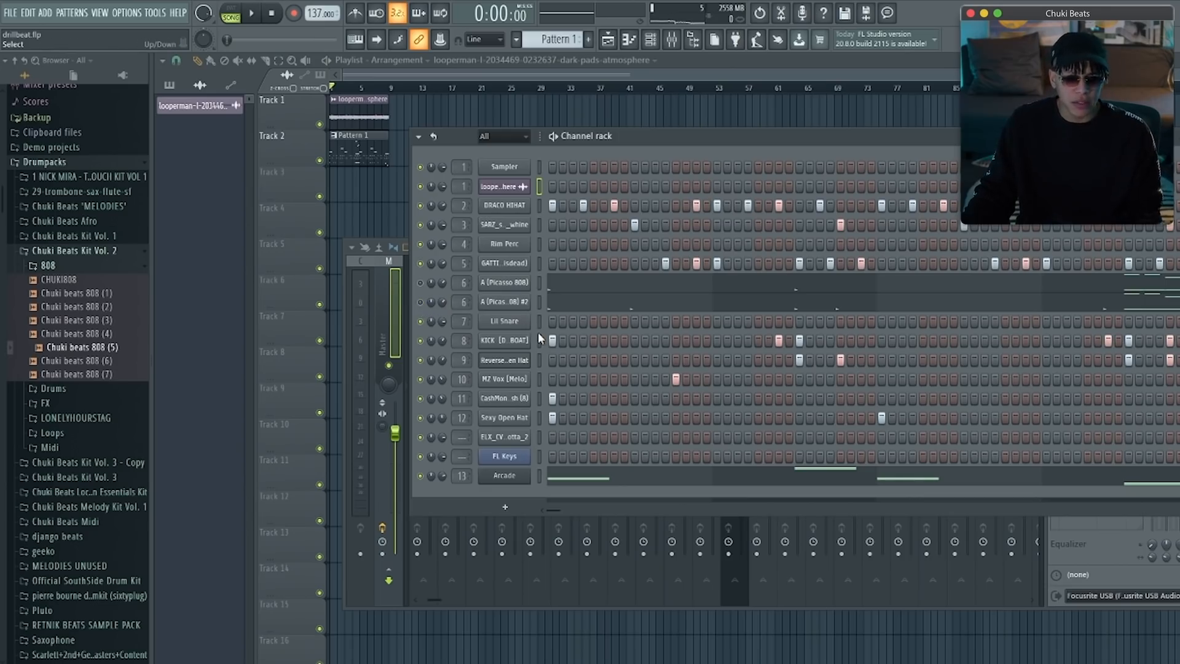
key(space)
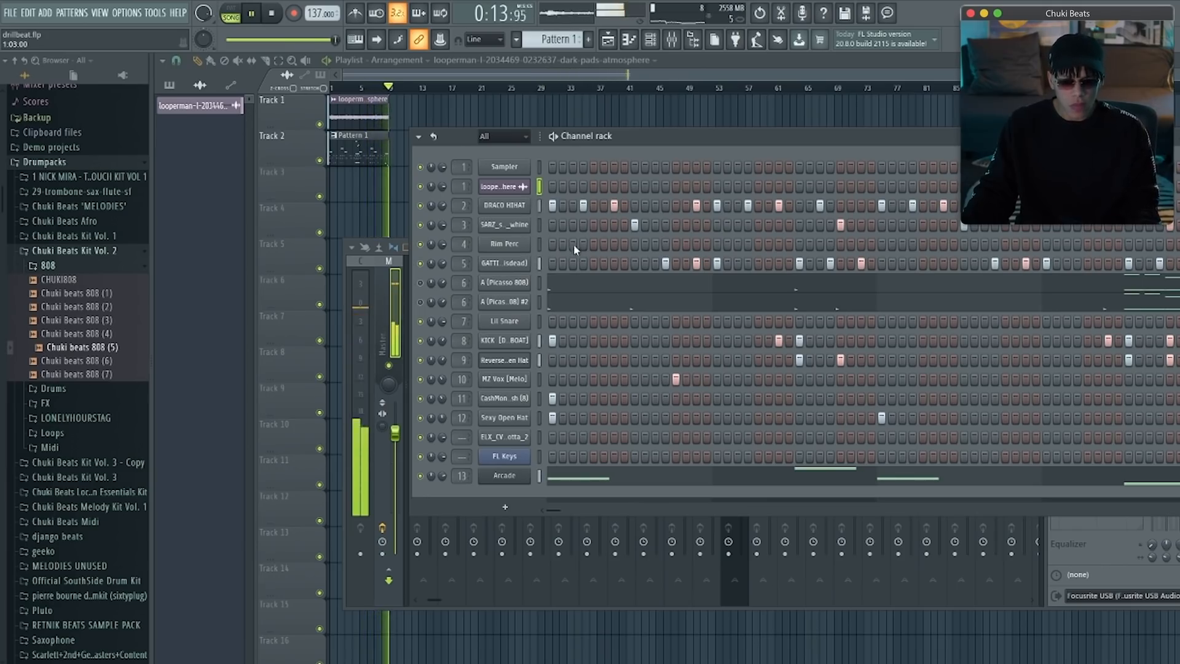
key(space)
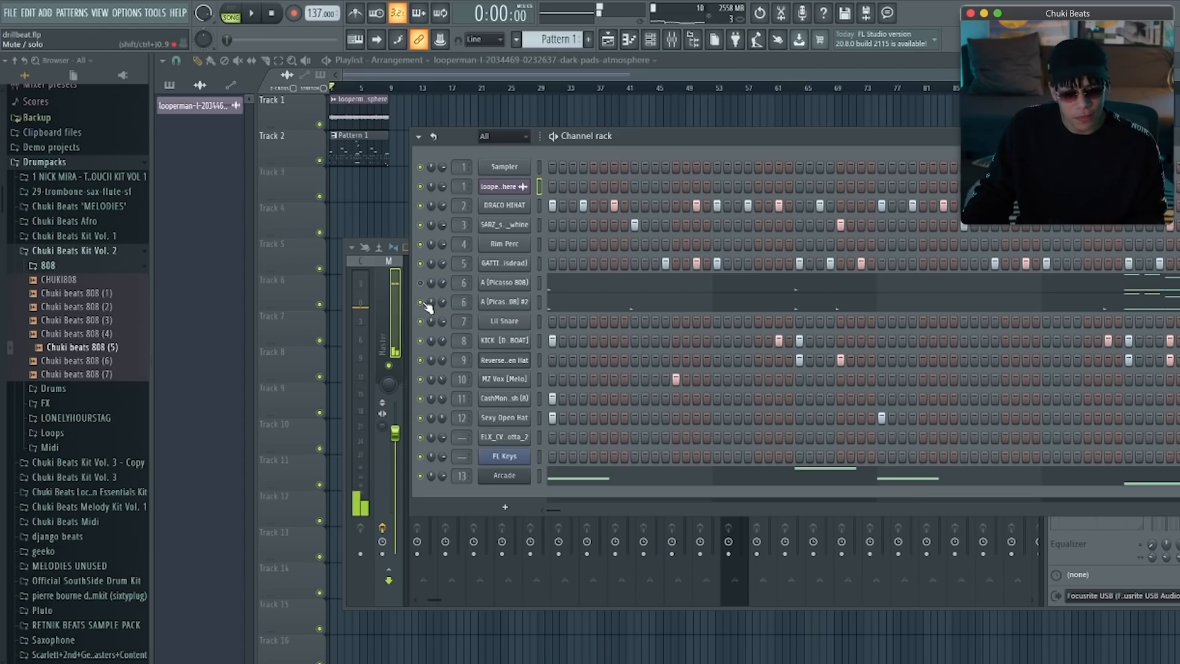
Step: Transpose all notes of the A (Picasso 808) #2 channel up one octave and play the pattern
click(576, 306)
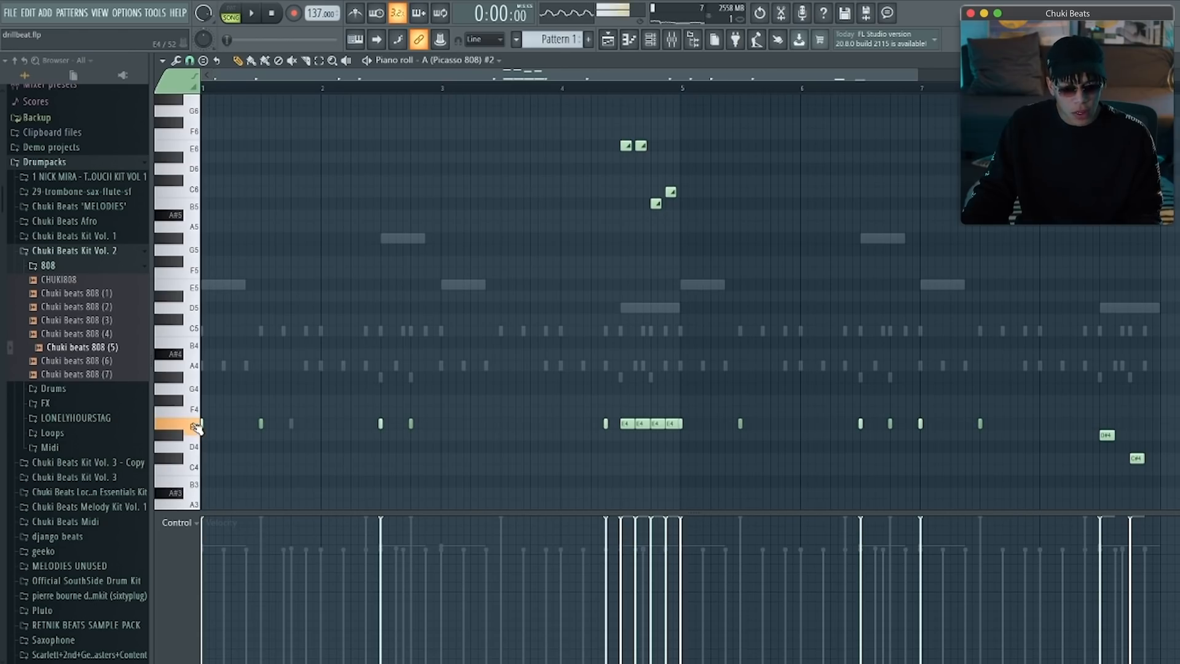
key(ctrl+a)
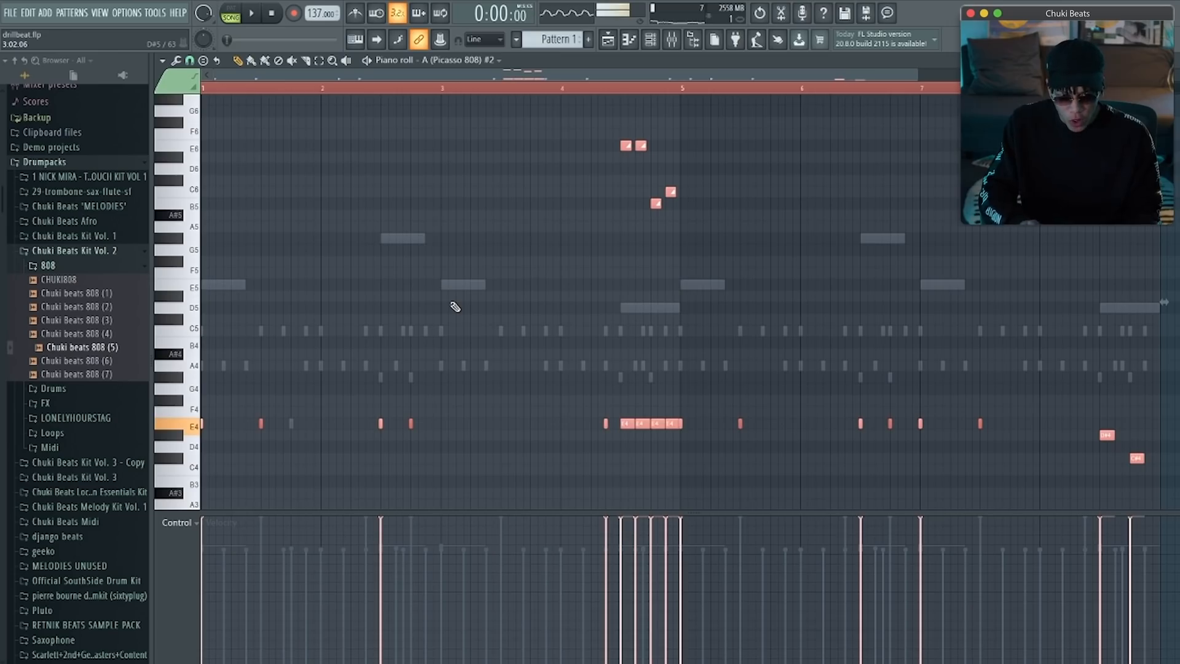
key(ctrl+Up)
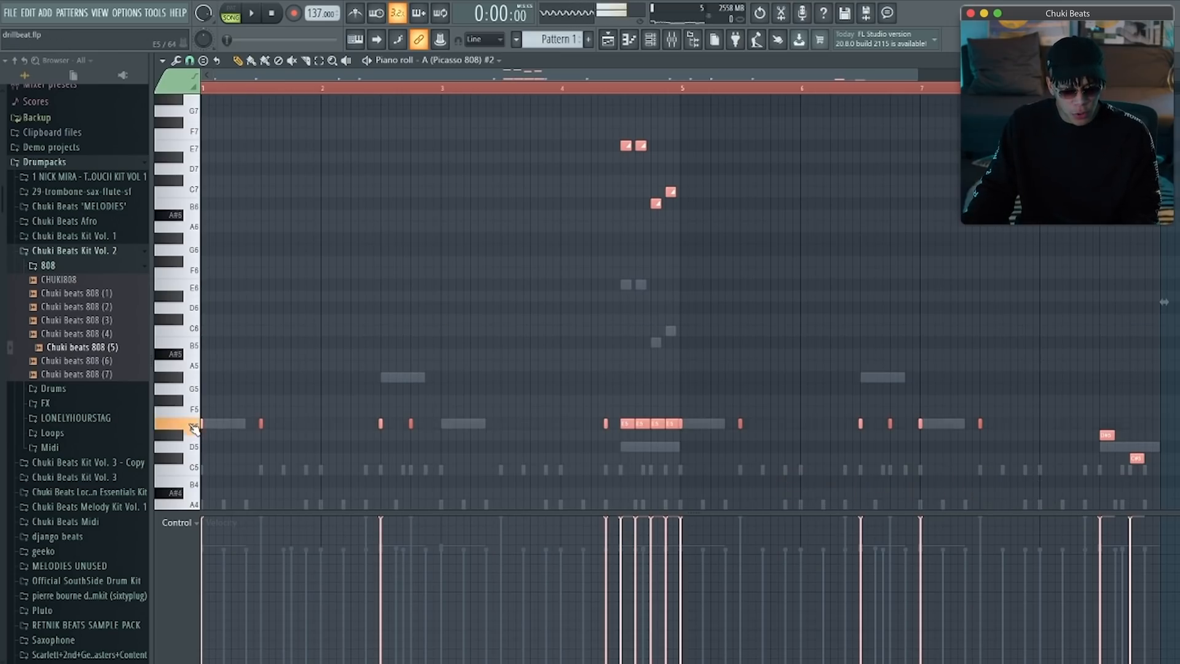
key(space)
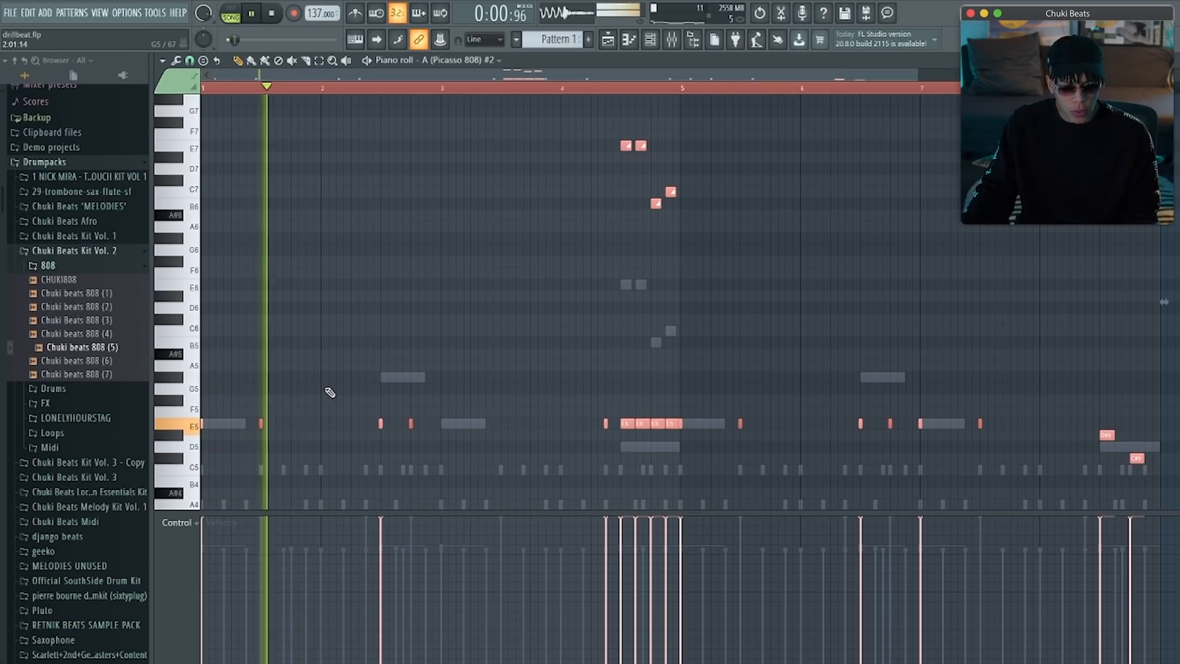
key(space)
key(F6)
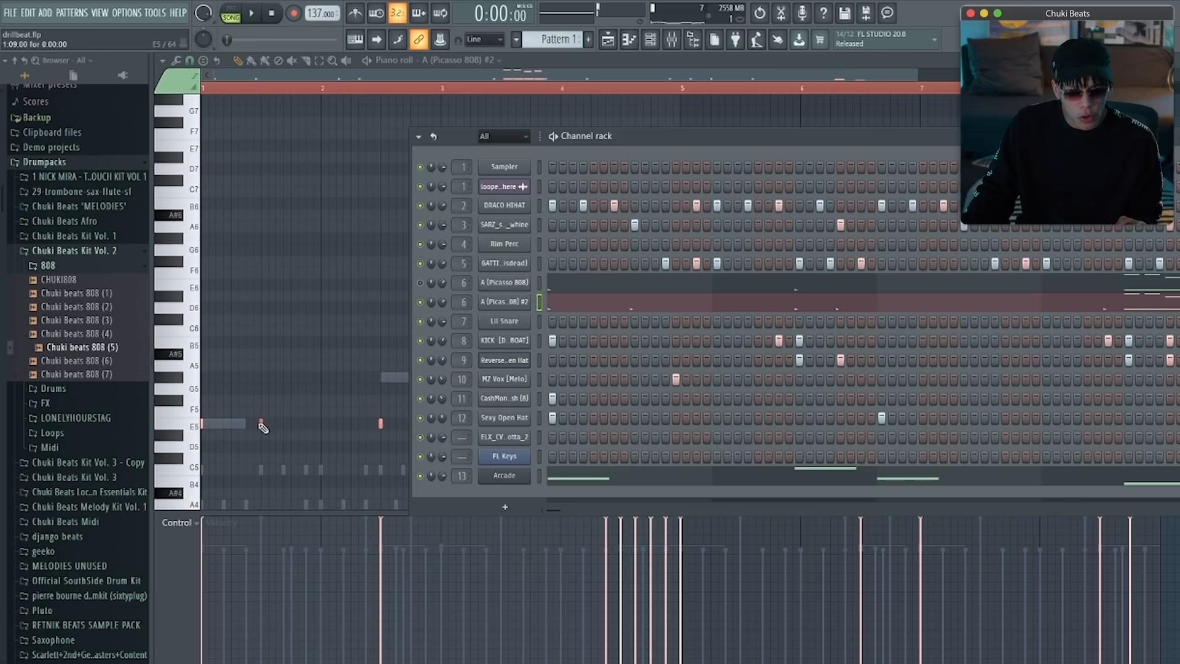
right_click(523, 306)
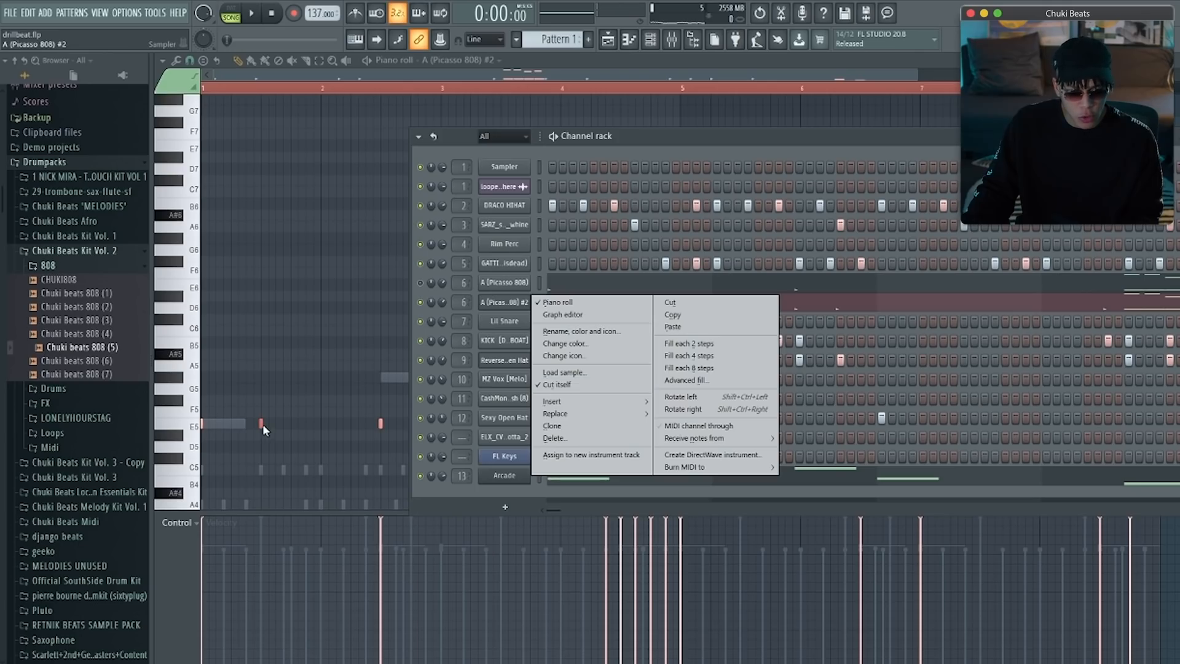
click(336, 78)
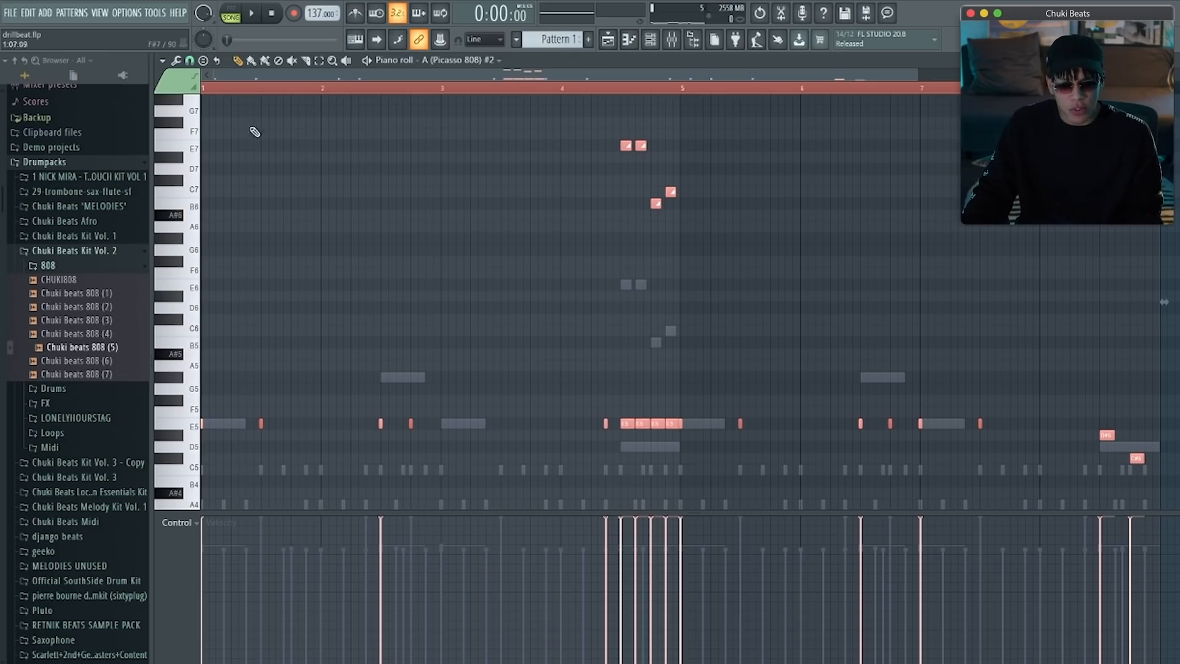
Step: Delete the short notes at beat 3 of bar 1 and beat 4 of bar 2, transpose everything down one octave, and play
right_click(268, 423)
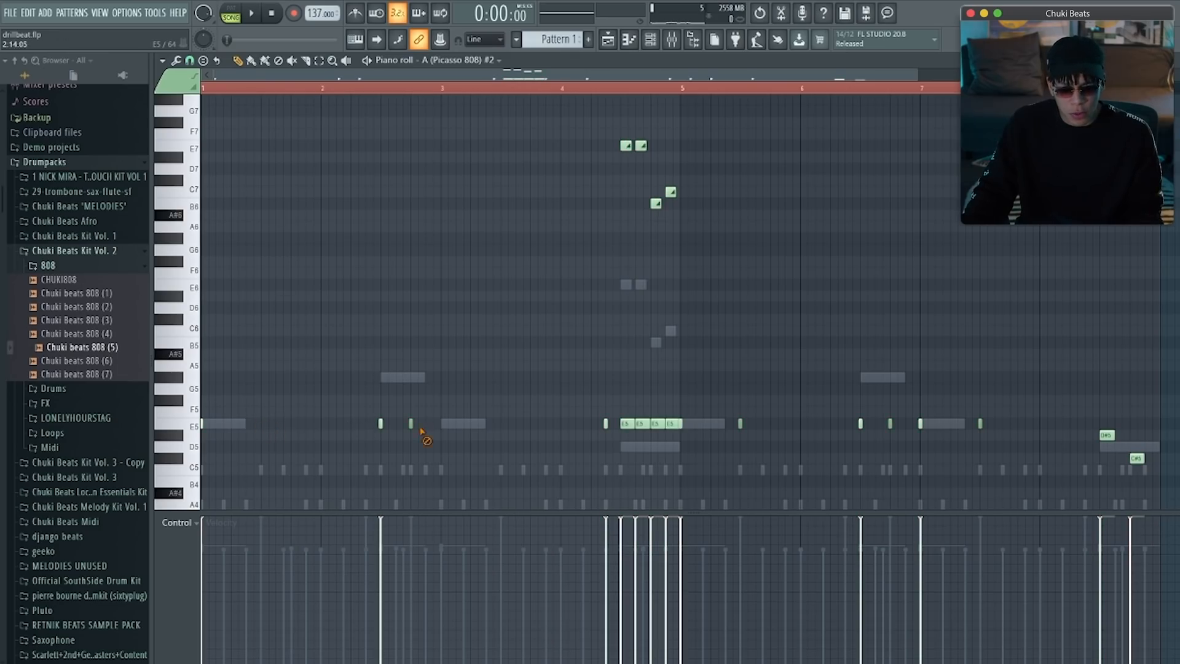
key(ctrl+a)
key(ctrl+Down)
key(space)
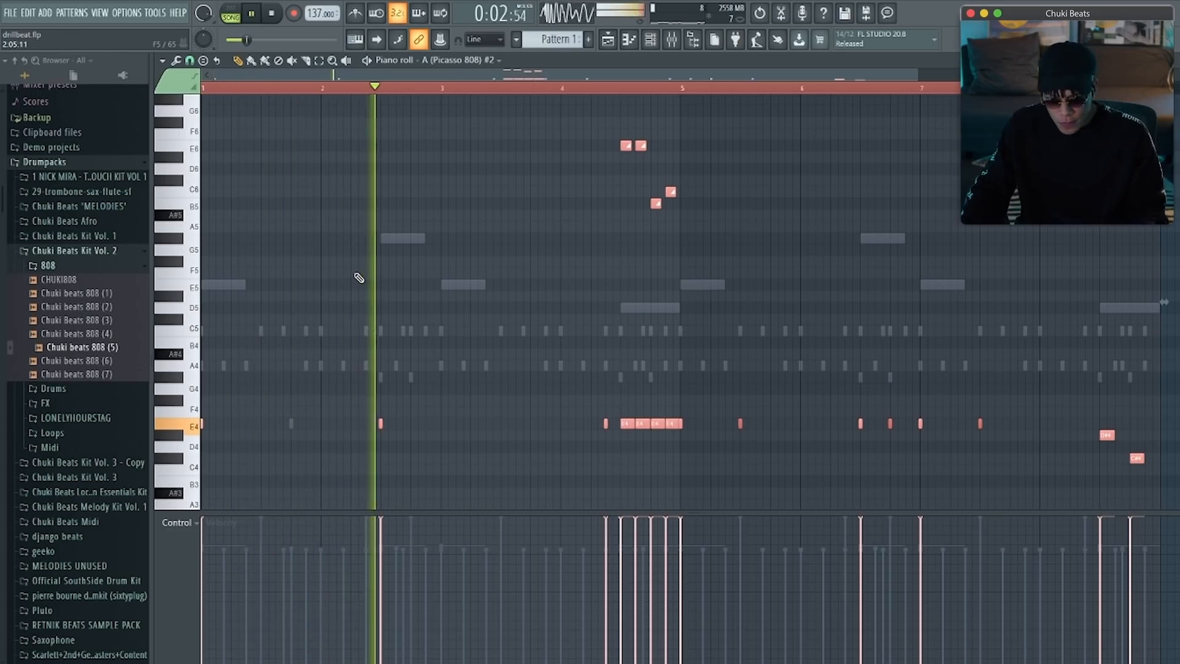
key(space)
Step: Restore the short E4 notes at beat 3 of bar 1 and beat 4 of bar 2, and play the pattern
click(260, 424)
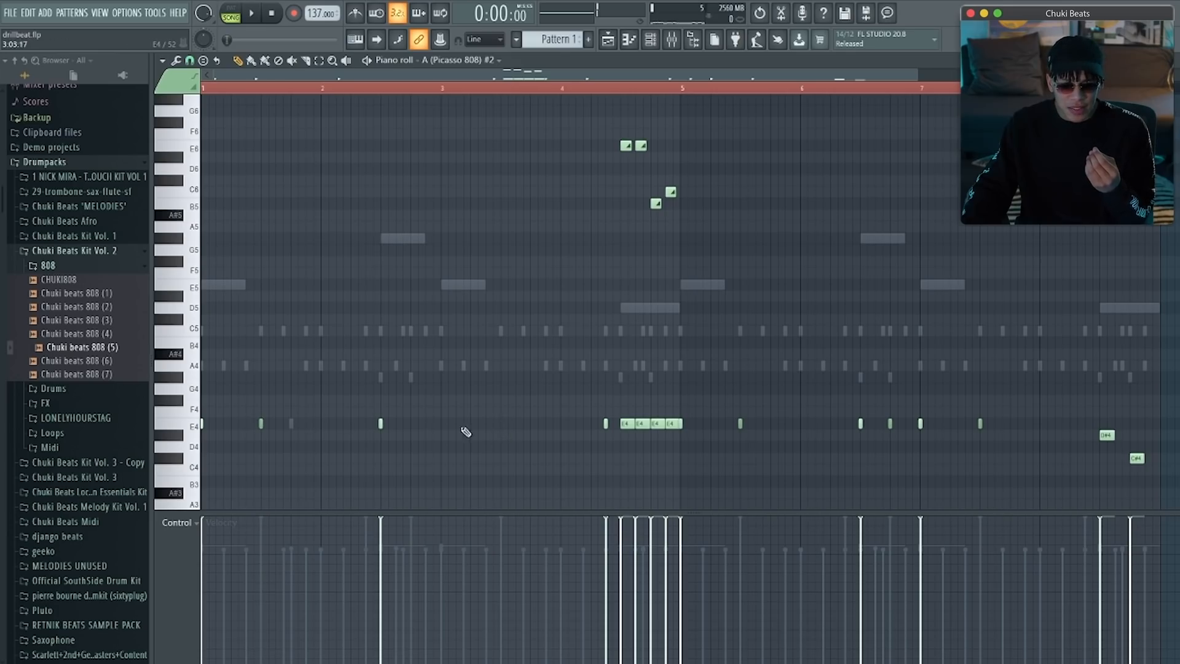
key(space)
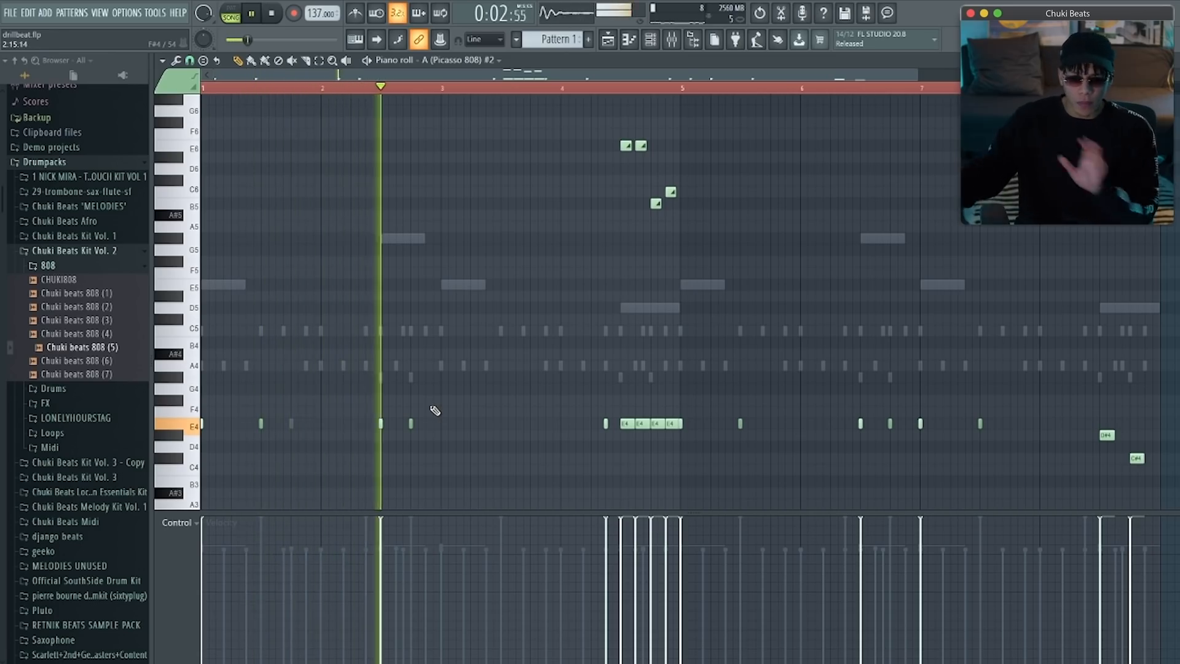
click(273, 15)
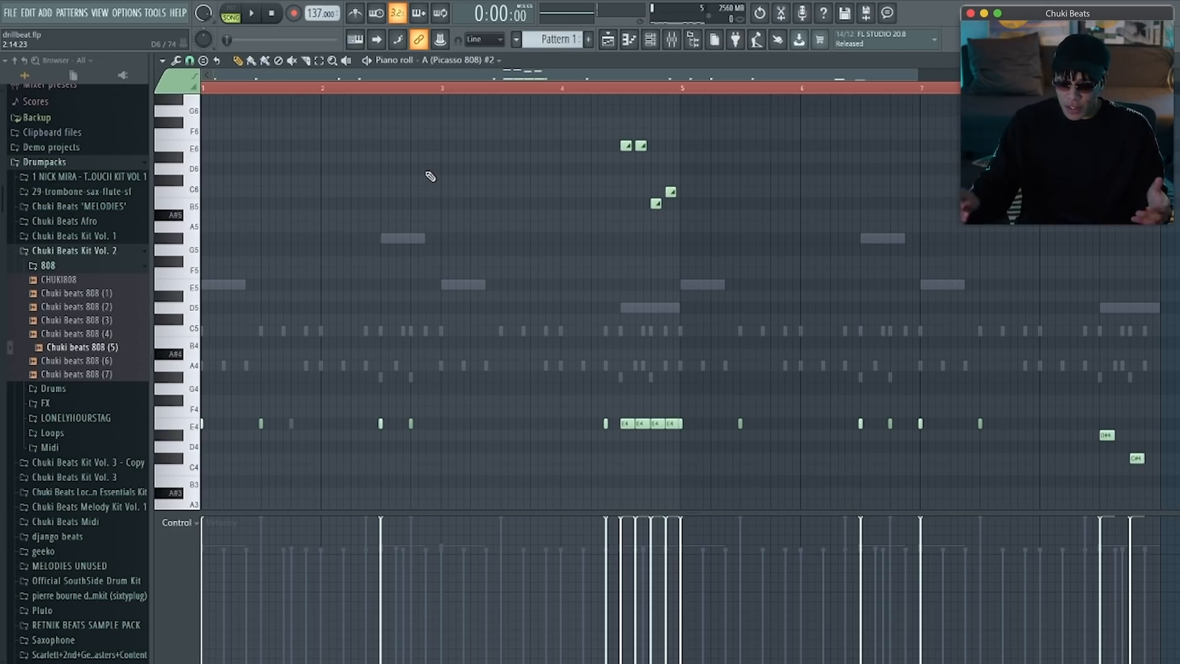
Step: Play the 808 pattern and examine the slide notes above the four consecutive E4 notes at the end of bar 4
key(space)
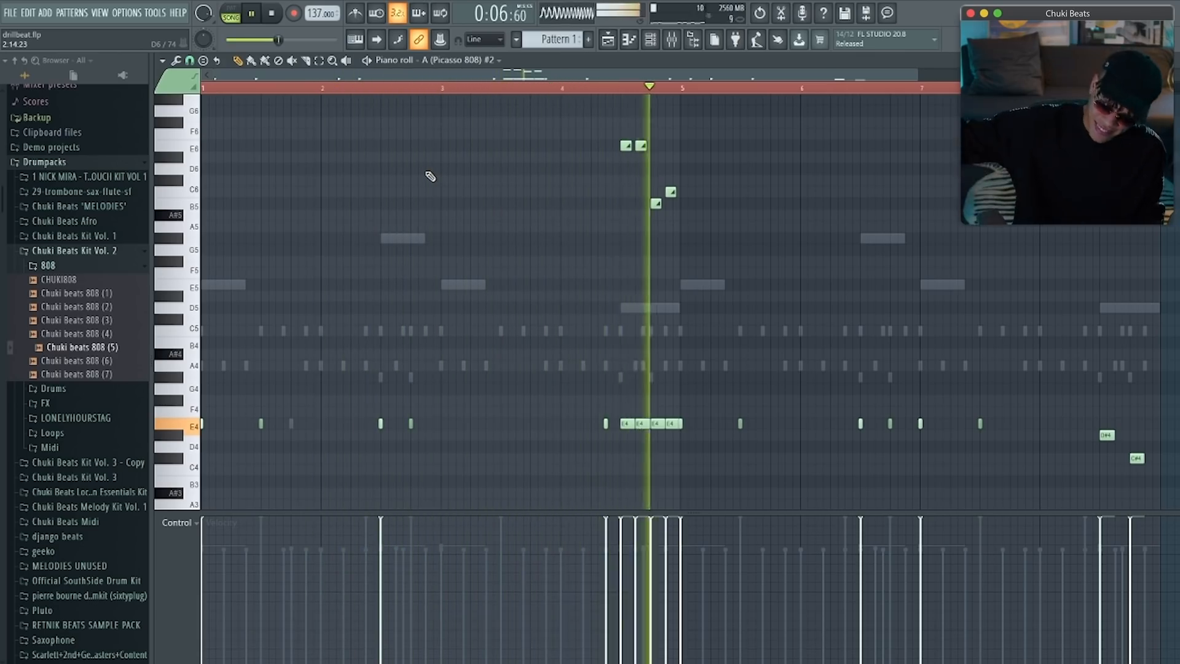
key(space)
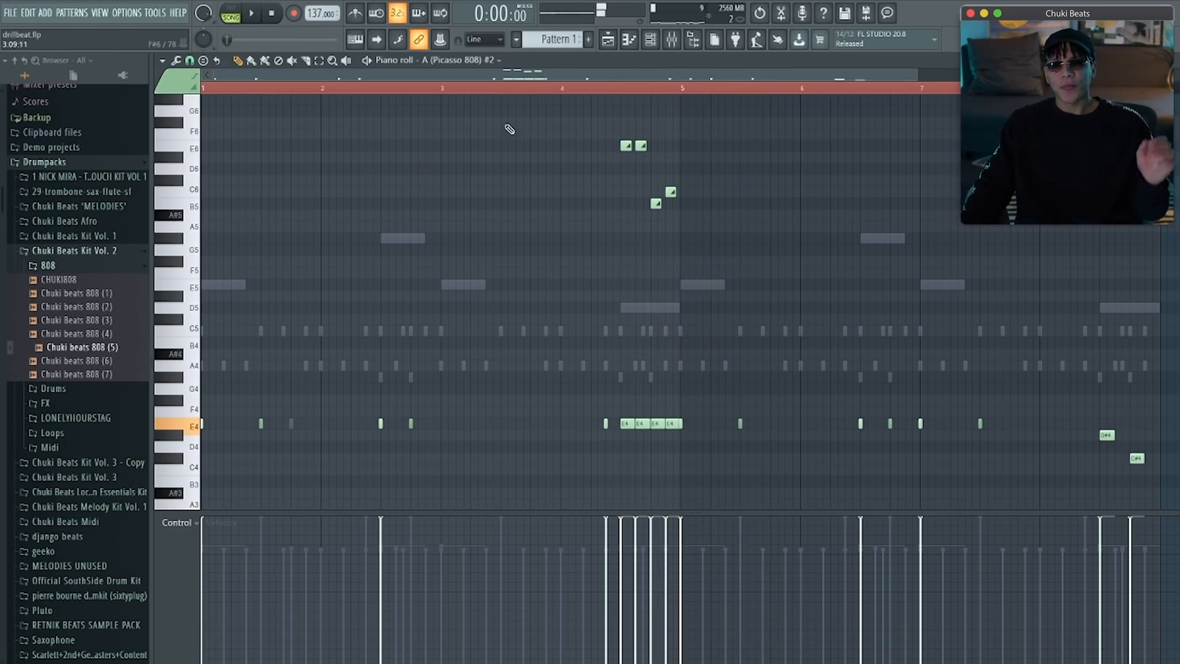
scroll(653, 245, up, 5)
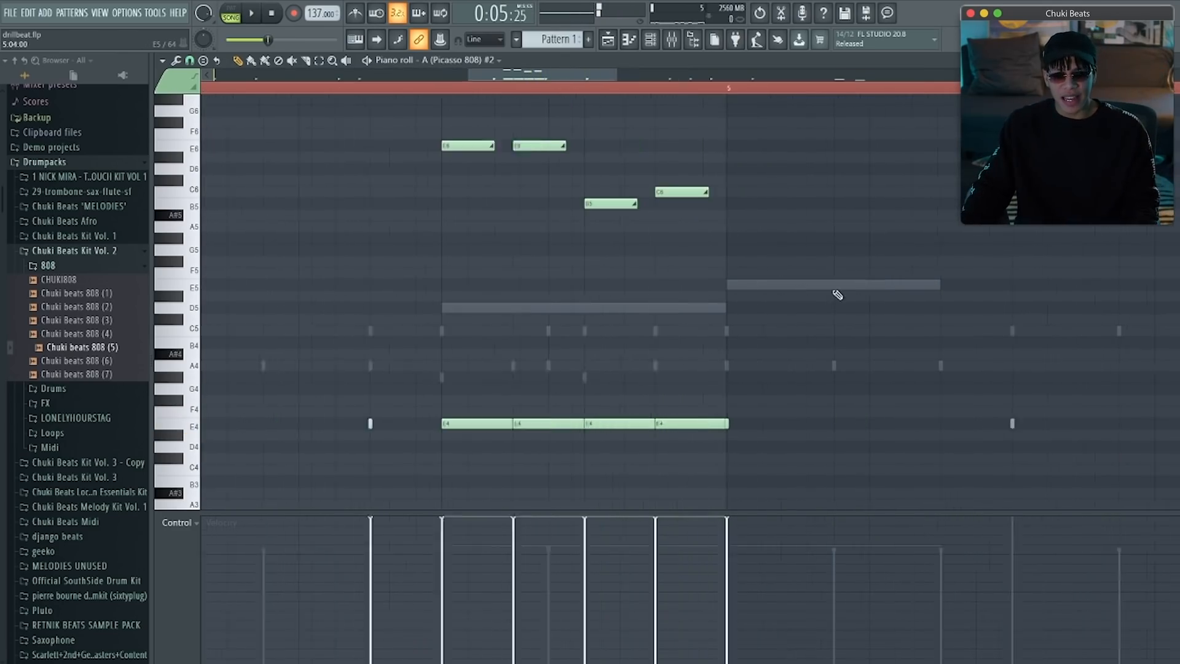
scroll(714, 269, down, 2)
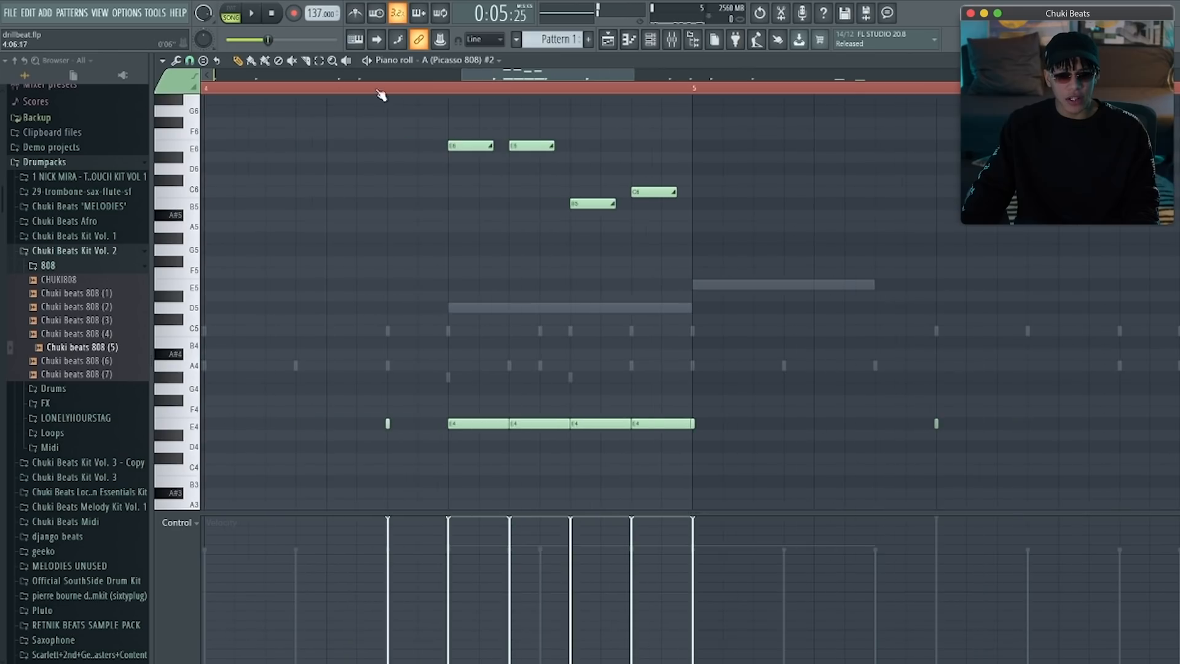
Step: Check the slide option in the note properties of the first E6 note in bar 4, and accept the dialog
double_click(469, 146)
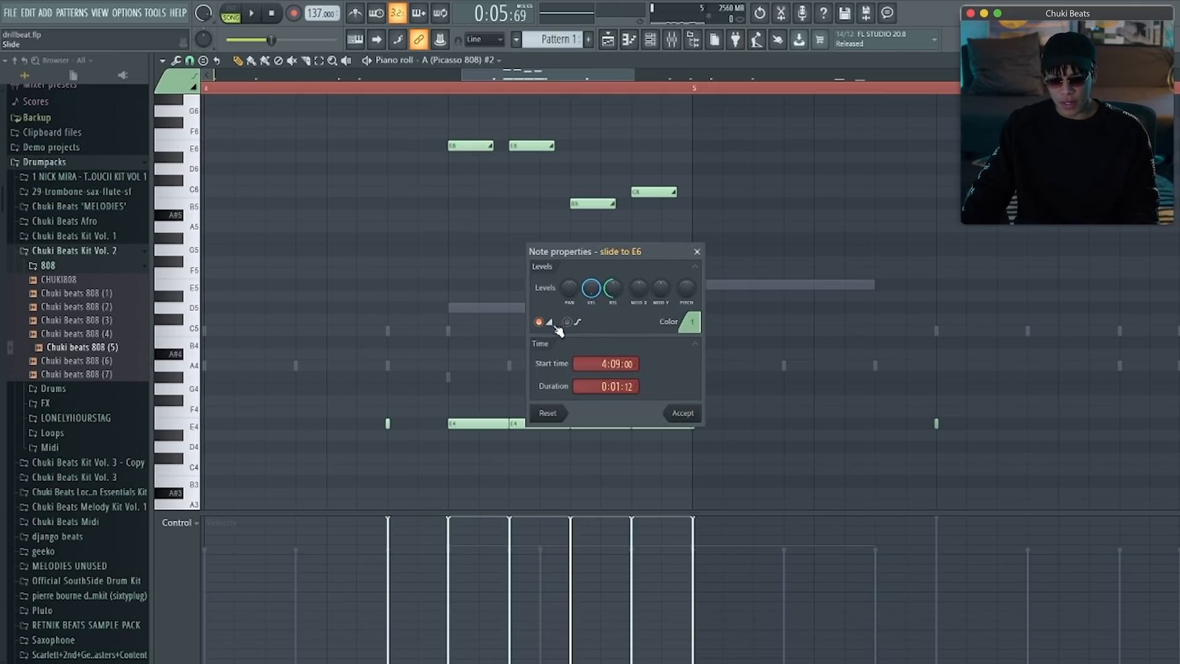
click(682, 413)
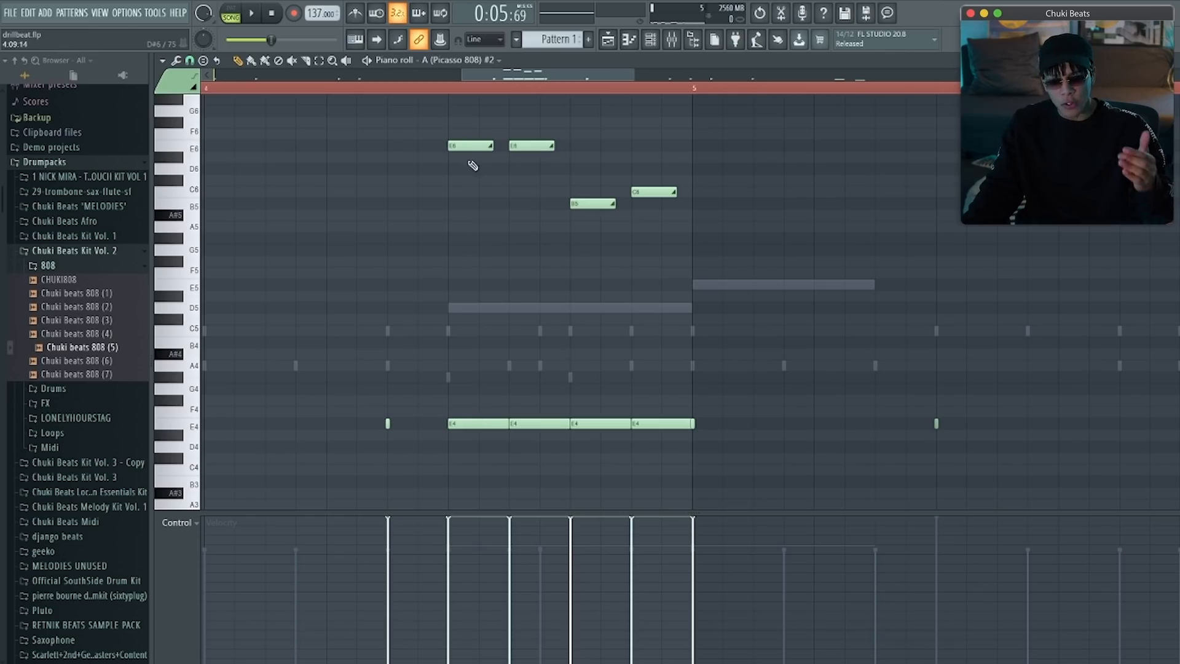
Step: Play the 808 pattern from bar 4 and look over the slides and short notes across all eight bars
click(452, 92)
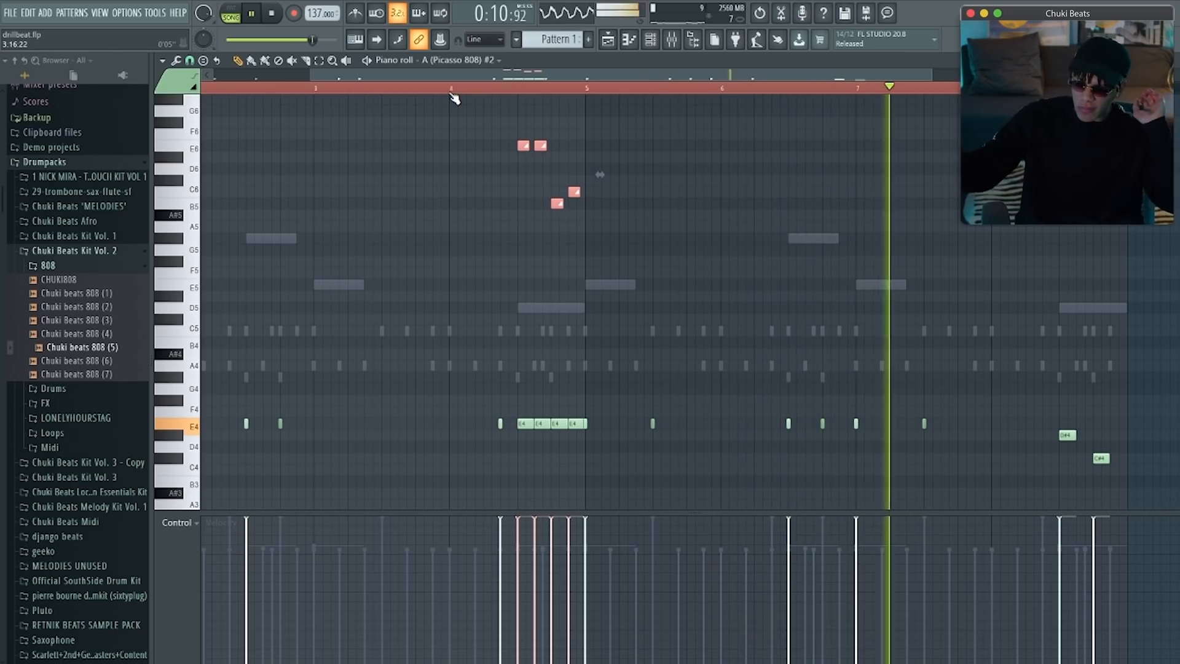
scroll(980, 227, up, 2)
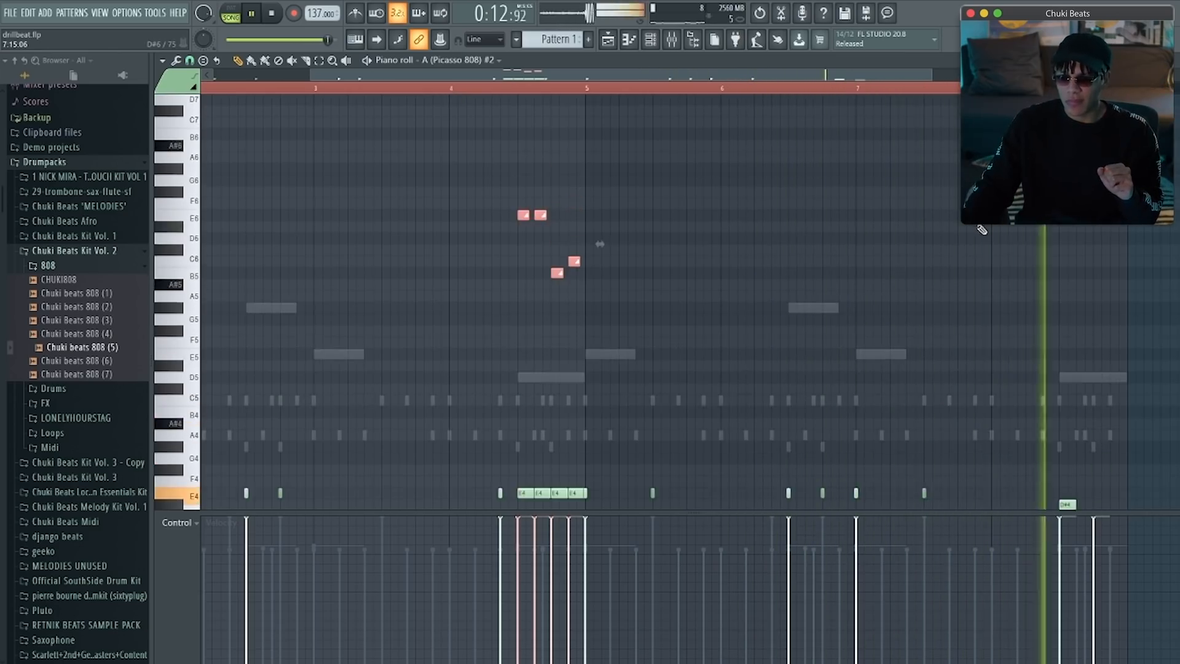
scroll(982, 230, down, 4)
scroll(982, 230, down, 3)
scroll(982, 231, up, 5)
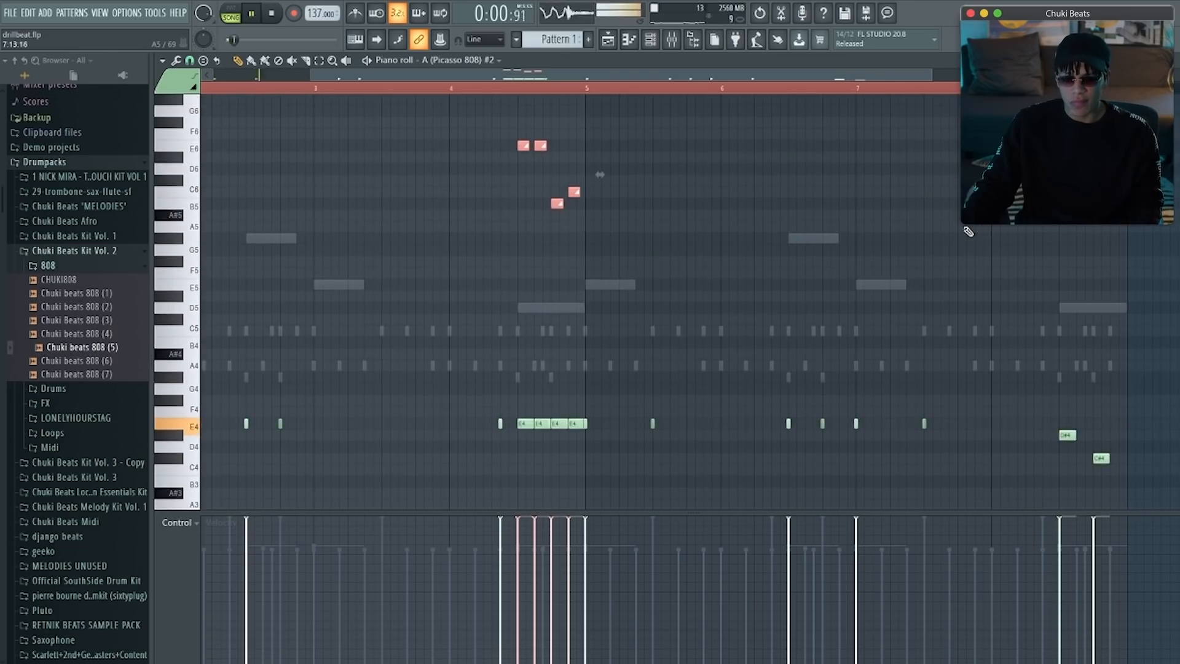
scroll(967, 231, down, 2)
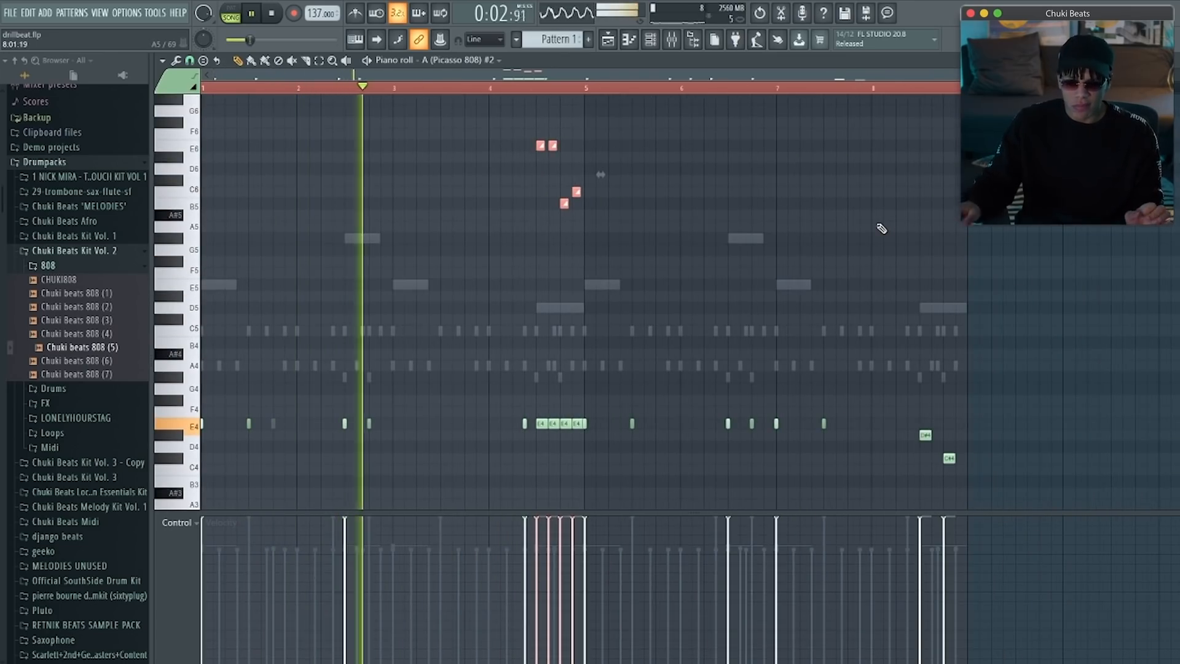